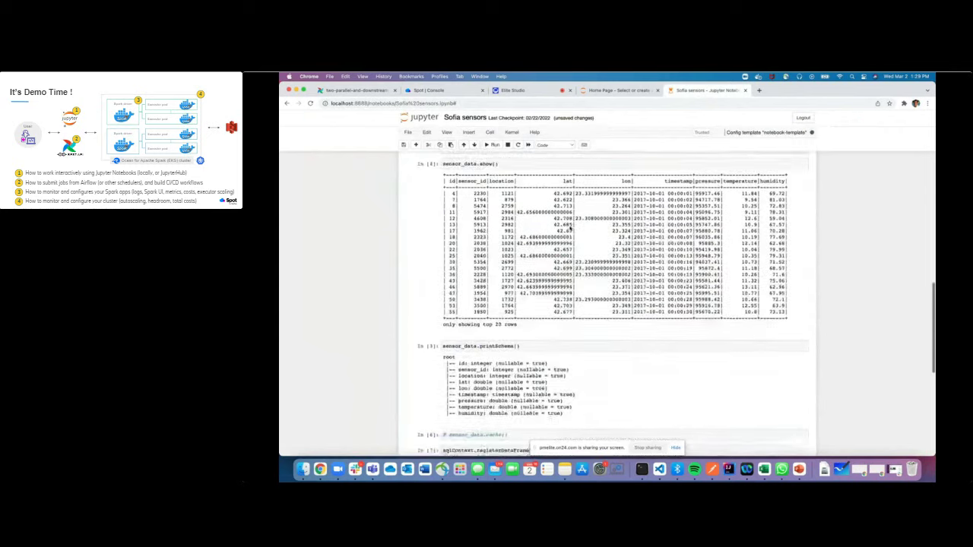
Show the notebook application's configuration JSON and look through its sparkConf, driver and executor settings
{"action": "left_click", "coordinate": [432, 90]}
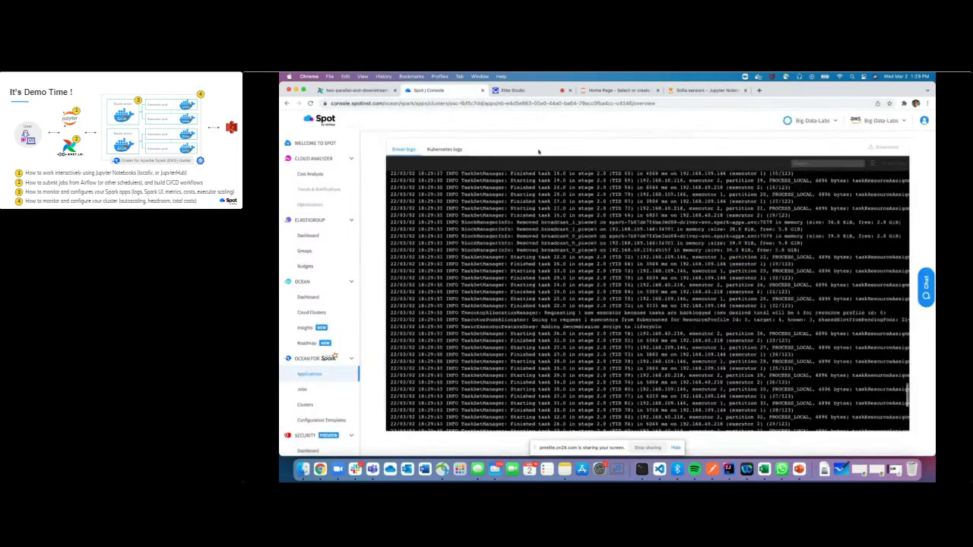
{"action": "scroll", "coordinate": [539, 152], "scroll_direction": "up", "scroll_amount": 5}
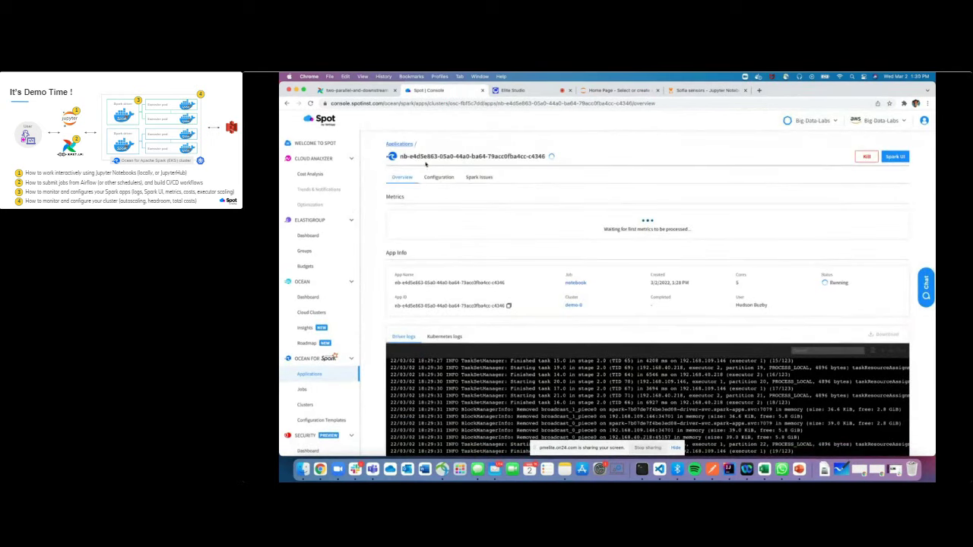
{"action": "left_click", "coordinate": [438, 181]}
{"action": "scroll", "coordinate": [441, 188], "scroll_direction": "down", "scroll_amount": 3}
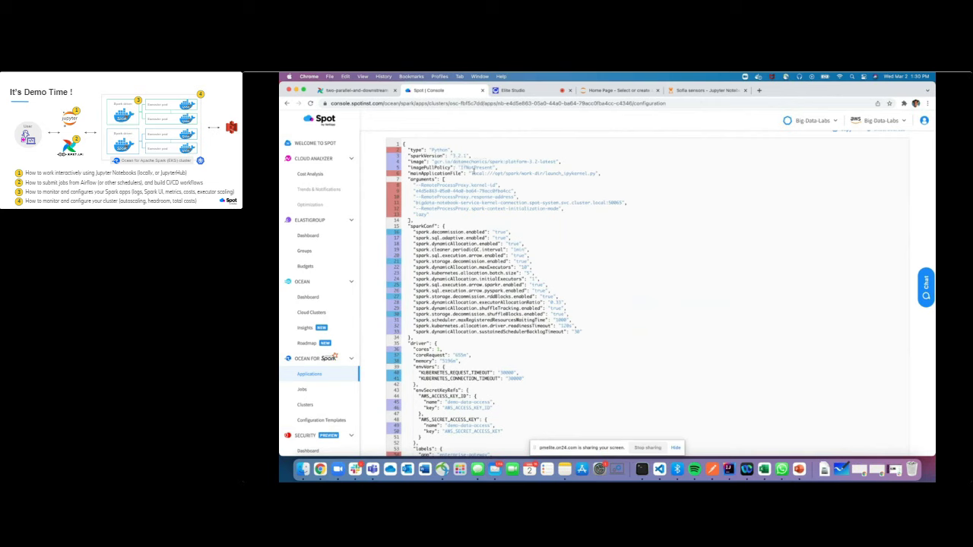
{"action": "scroll", "coordinate": [451, 230], "scroll_direction": "down", "scroll_amount": 5}
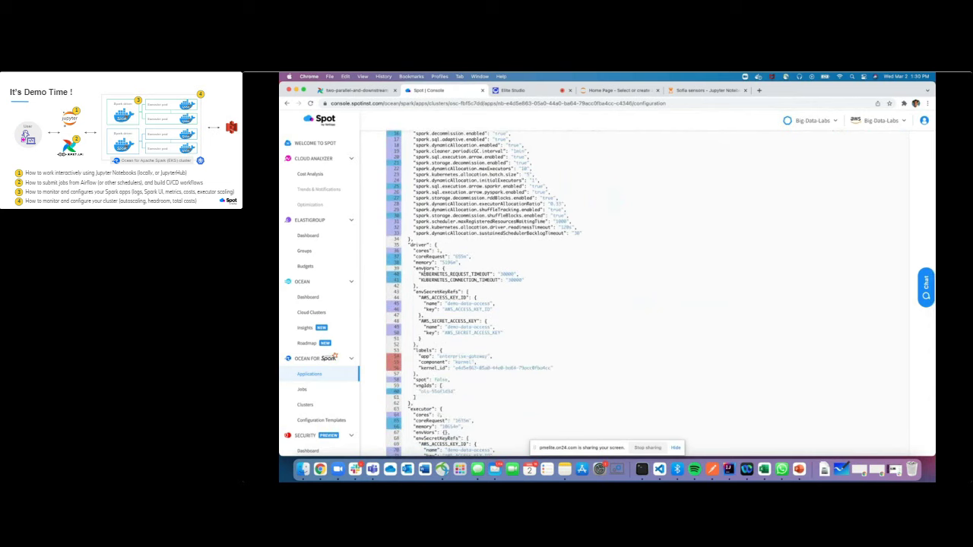
{"action": "scroll", "coordinate": [468, 306], "scroll_direction": "down", "scroll_amount": 3}
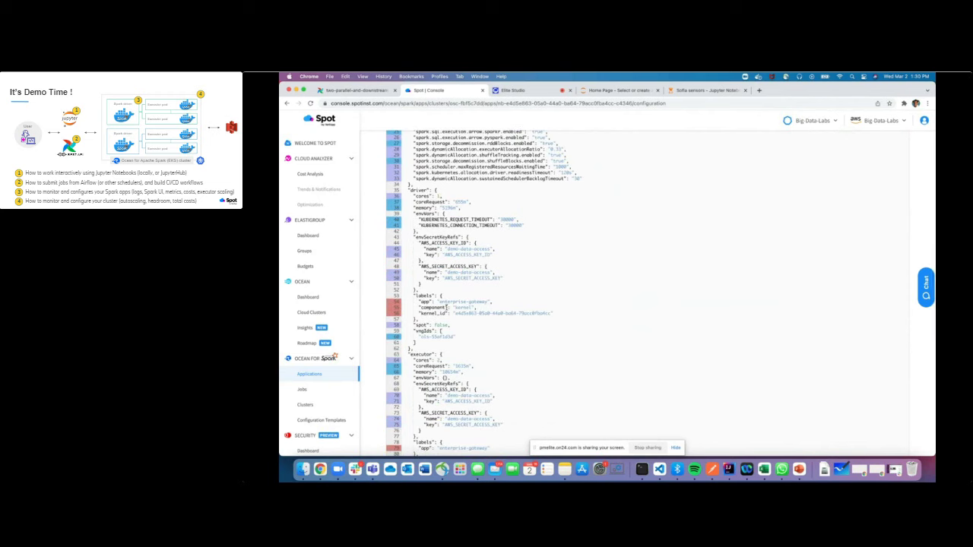
{"action": "scroll", "coordinate": [456, 306], "scroll_direction": "up", "scroll_amount": 7}
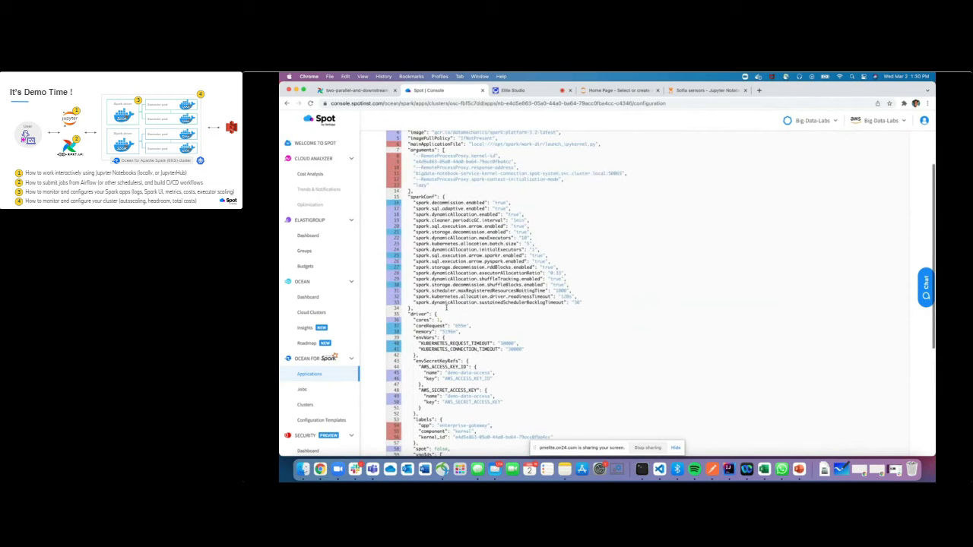
{"action": "scroll", "coordinate": [566, 278], "scroll_direction": "up", "scroll_amount": 2}
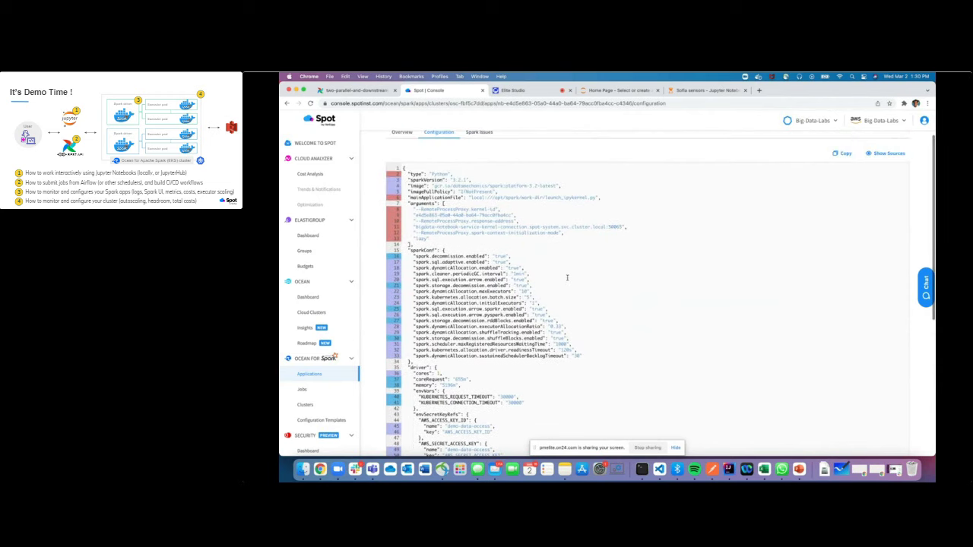
Look over the hourly-data-staging template's configuration, then go back to the Sofia sensors notebook
{"action": "left_click", "coordinate": [321, 419]}
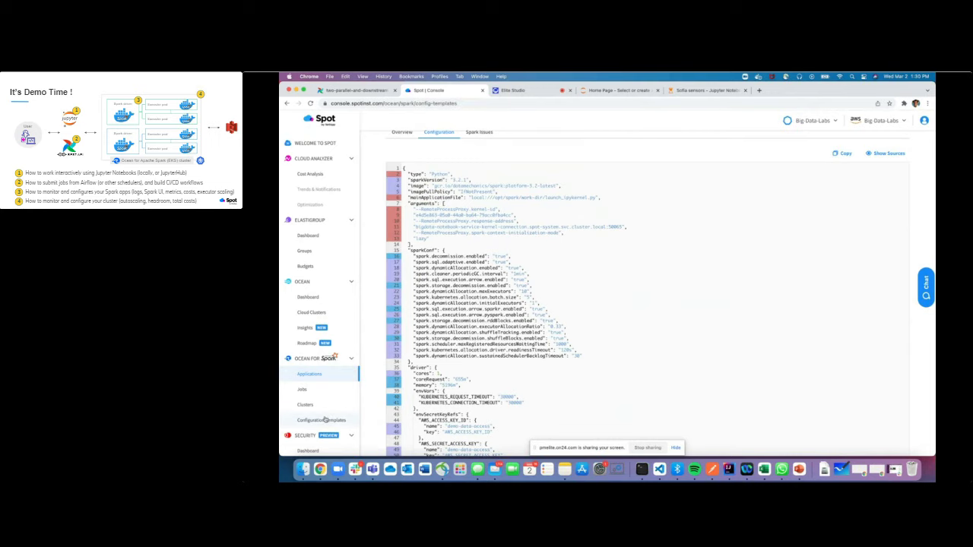
{"action": "scroll", "coordinate": [532, 243], "scroll_direction": "up", "scroll_amount": 1}
{"action": "left_click", "coordinate": [430, 251]}
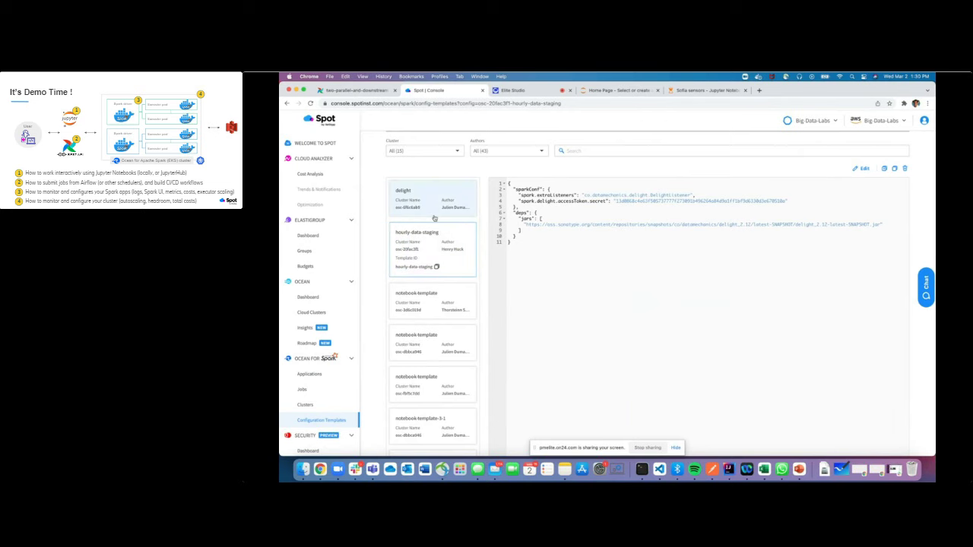
{"action": "scroll", "coordinate": [434, 218], "scroll_direction": "up", "scroll_amount": 2}
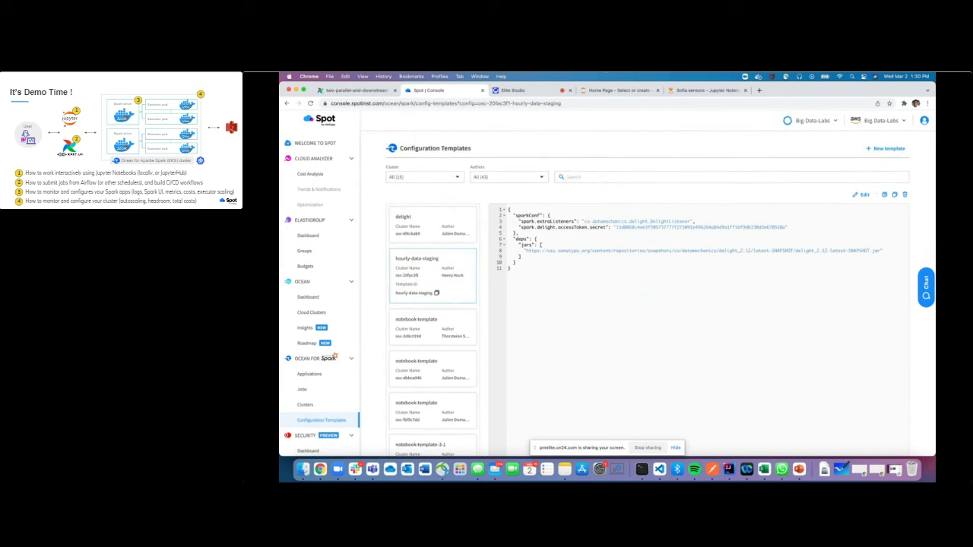
{"action": "left_click", "coordinate": [703, 90]}
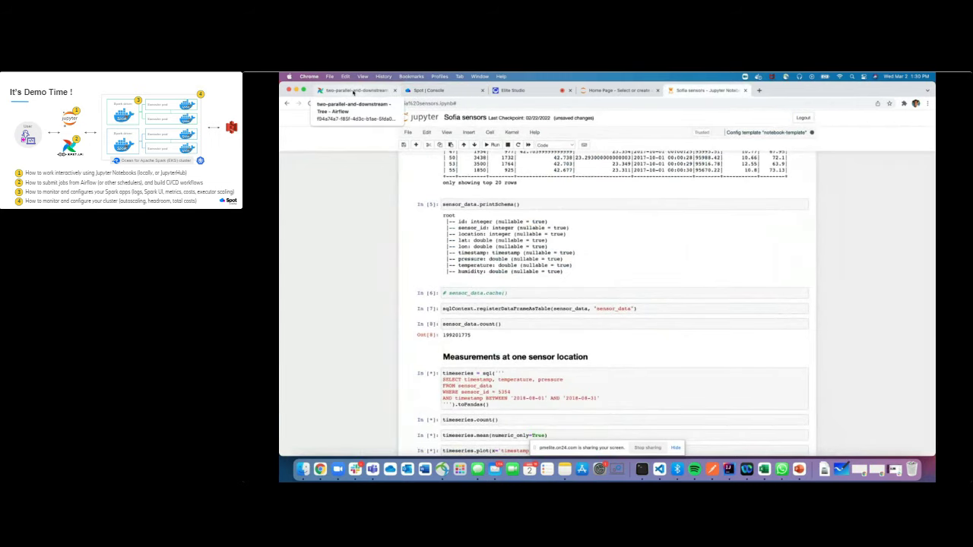
In Airflow, go to Admin > Connections and scroll down to the ocean_spark_default connection
{"action": "left_click", "coordinate": [353, 92]}
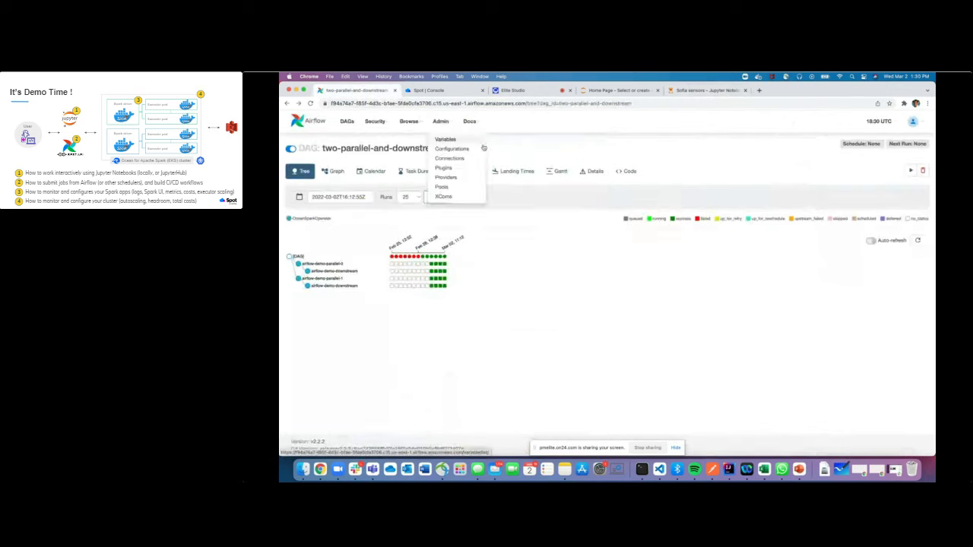
{"action": "mouse_move", "coordinate": [439, 131]}
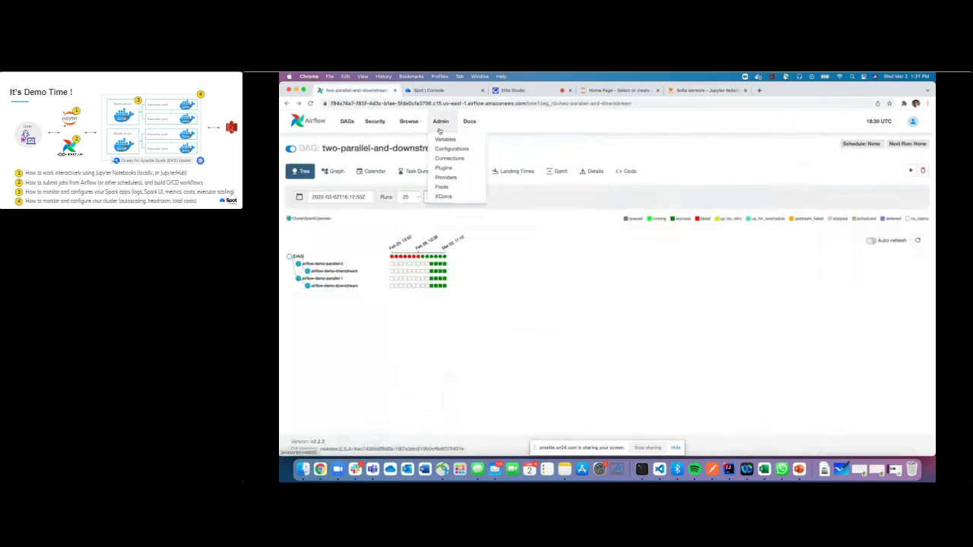
{"action": "left_click", "coordinate": [456, 158]}
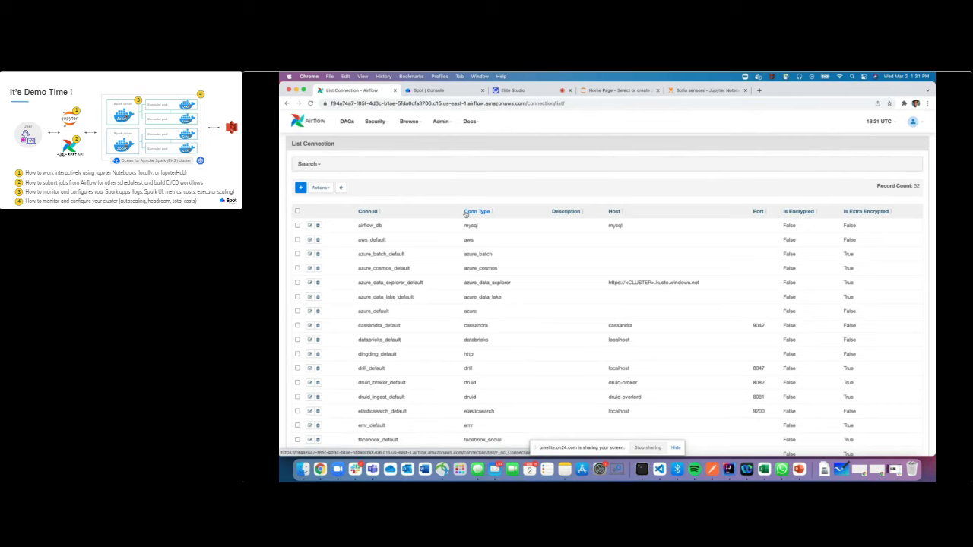
{"action": "scroll", "coordinate": [403, 349], "scroll_direction": "down", "scroll_amount": 8}
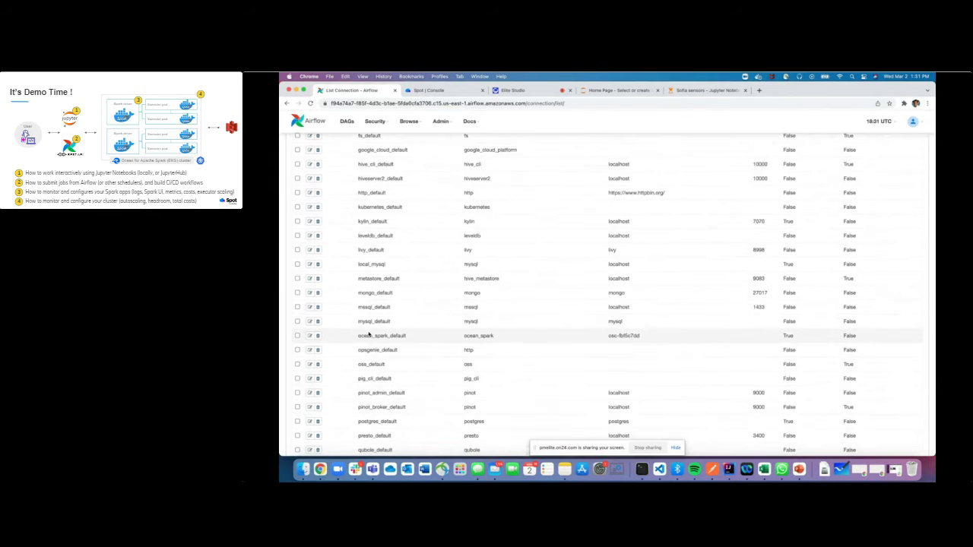
Edit ocean_spark_default and compare its cluster id with the demo-0 cluster in Spot Console
{"action": "left_click", "coordinate": [308, 335]}
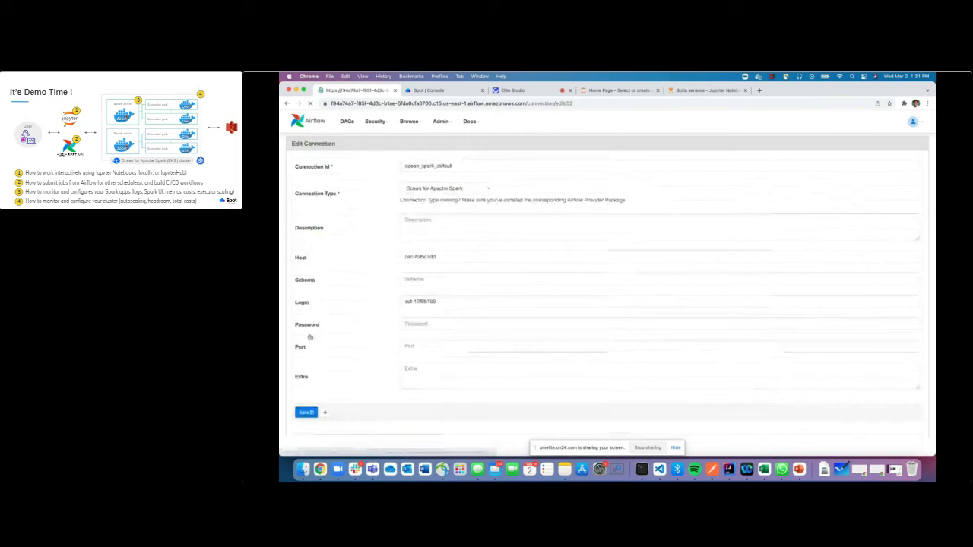
{"action": "triple_click", "coordinate": [463, 258]}
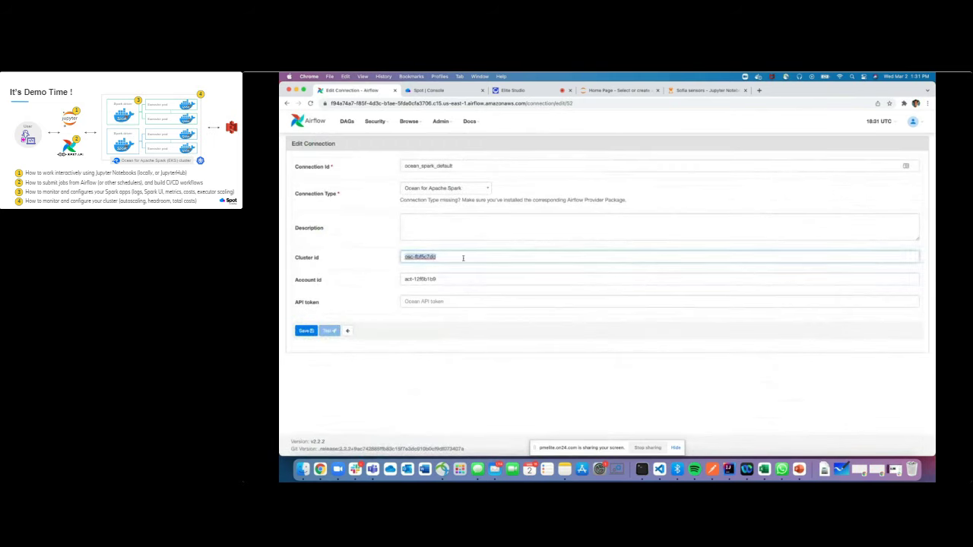
{"action": "left_click", "coordinate": [461, 94]}
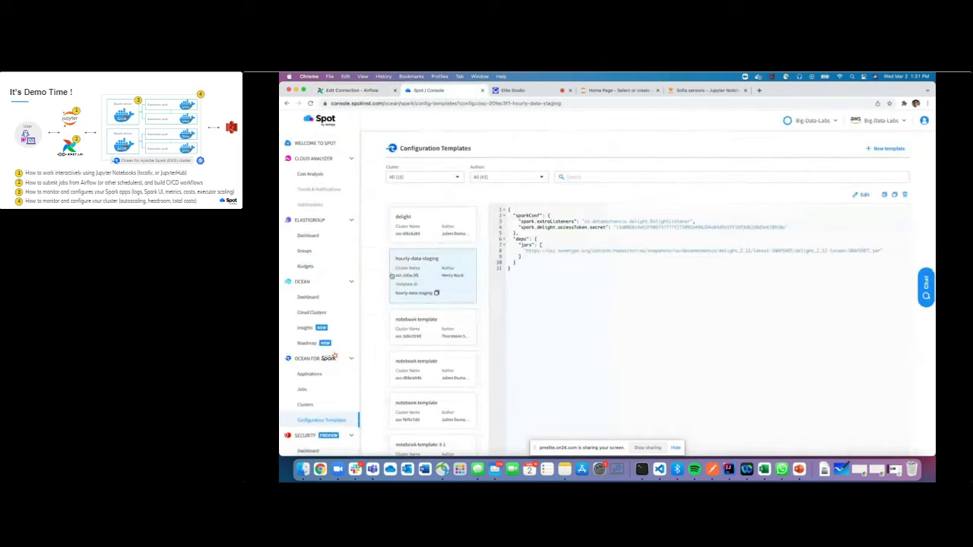
{"action": "left_click", "coordinate": [323, 400]}
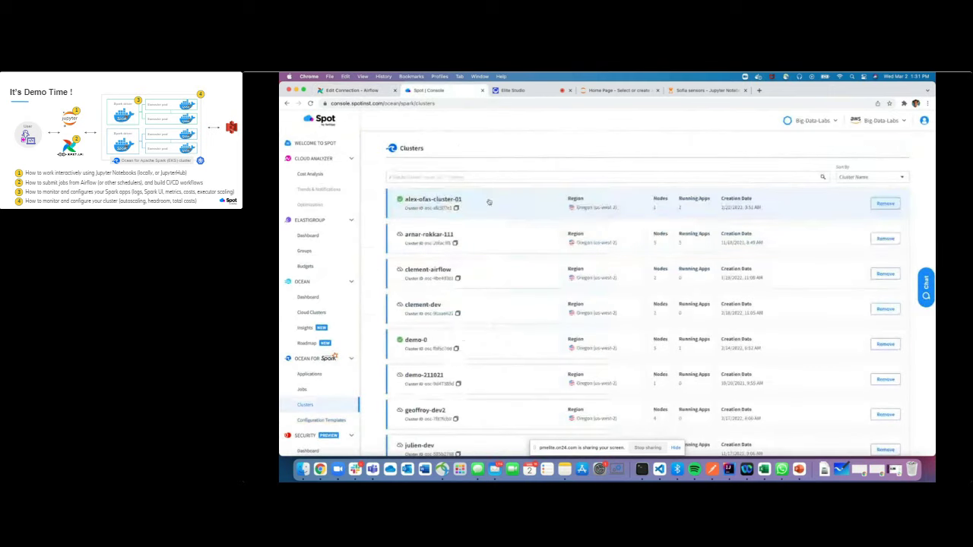
{"action": "left_click", "coordinate": [456, 352]}
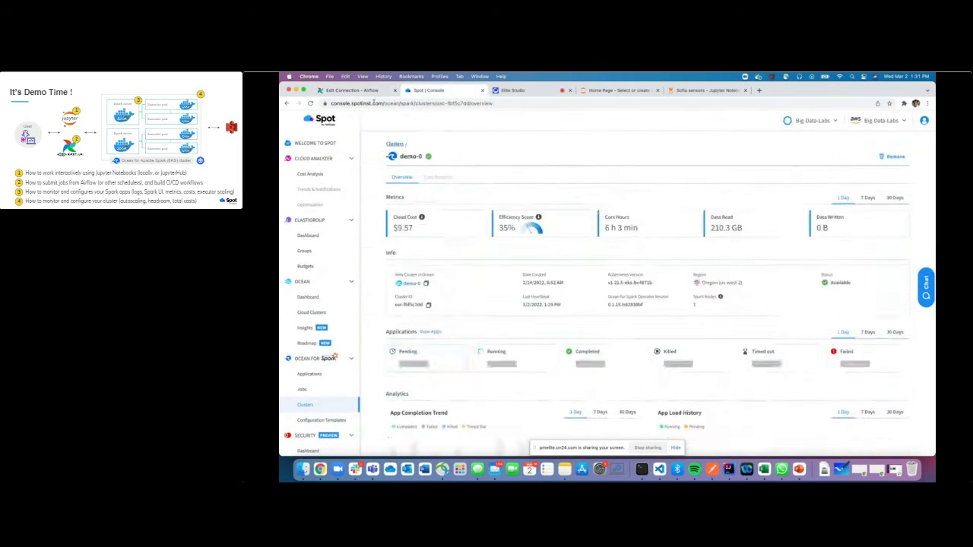
Paste the account ID into ocean_spark_default's account id field and return to the DAGs list
{"action": "left_click", "coordinate": [372, 92]}
{"action": "triple_click", "coordinate": [454, 280]}
{"action": "type", "text": "act-12f6b1b9"}
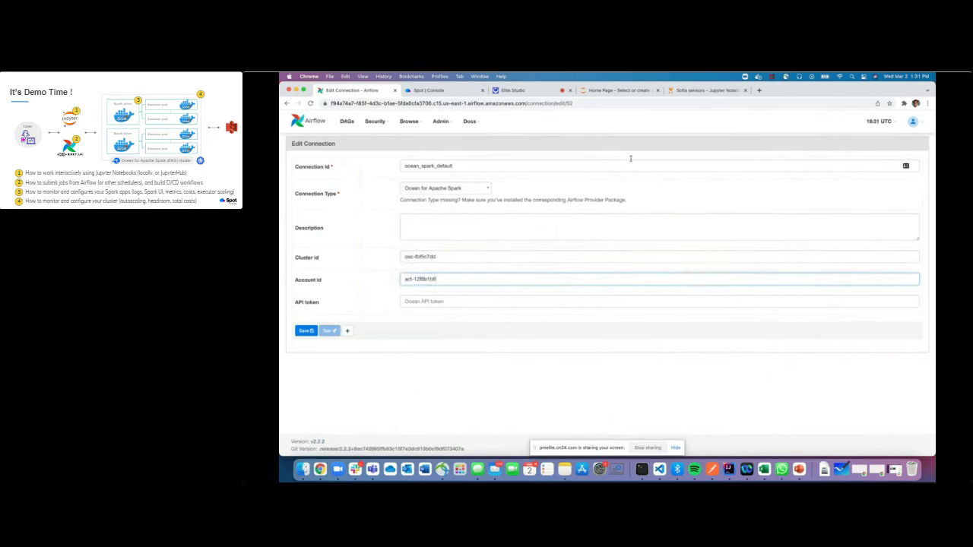
{"action": "left_click", "coordinate": [346, 121]}
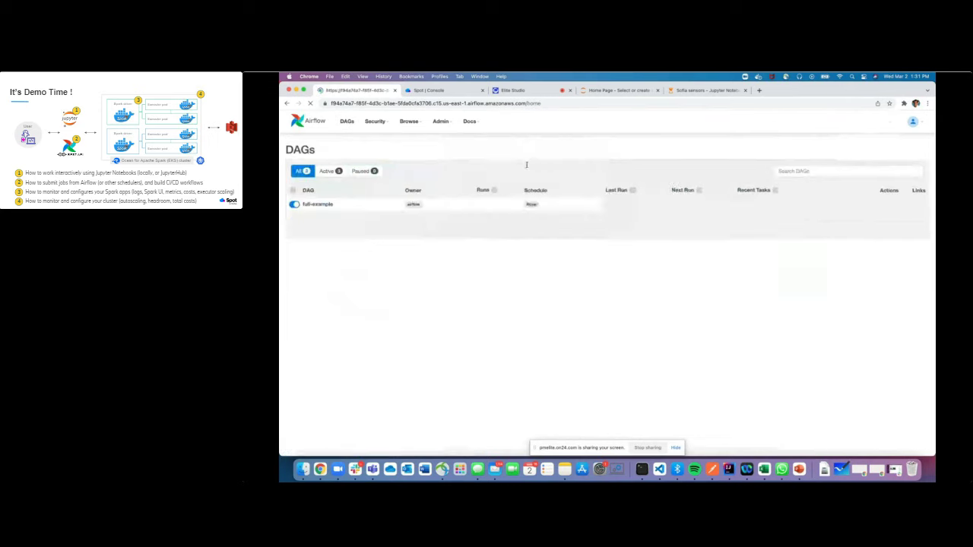
Display the Python source code of the two-parallel-and-downstream DAG
{"action": "left_click", "coordinate": [367, 242]}
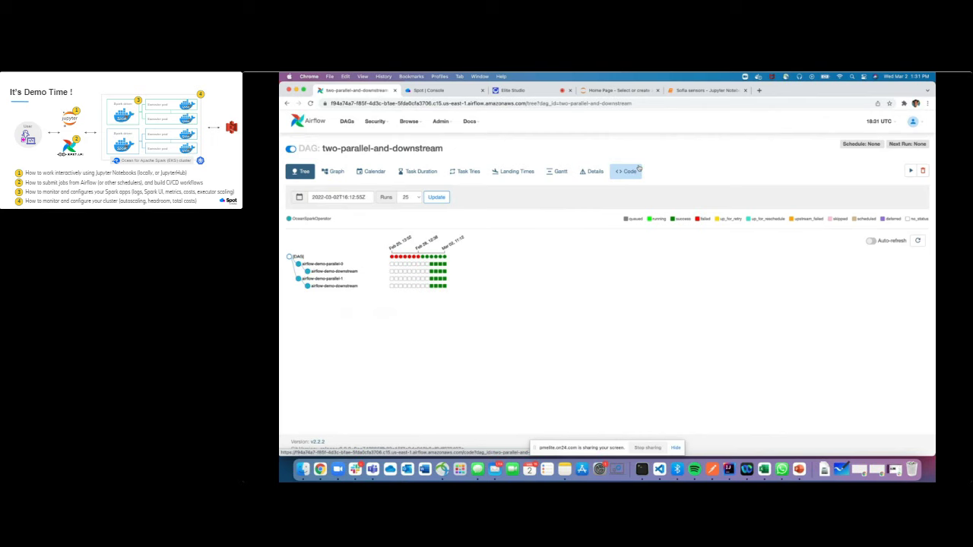
{"action": "left_click", "coordinate": [623, 173]}
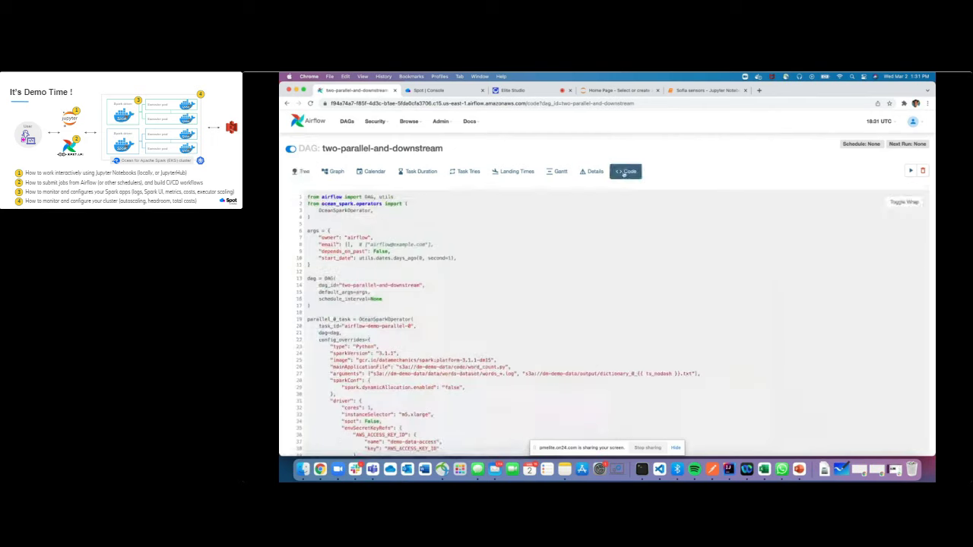
{"action": "scroll", "coordinate": [600, 297], "scroll_direction": "down", "scroll_amount": 5}
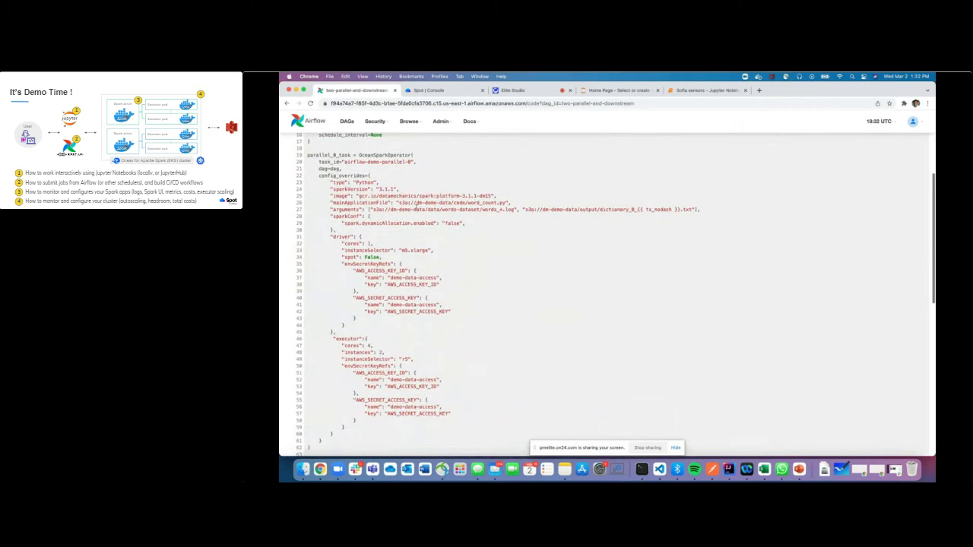
{"action": "scroll", "coordinate": [447, 203], "scroll_direction": "down", "scroll_amount": 5}
{"action": "scroll", "coordinate": [417, 210], "scroll_direction": "up", "scroll_amount": 5}
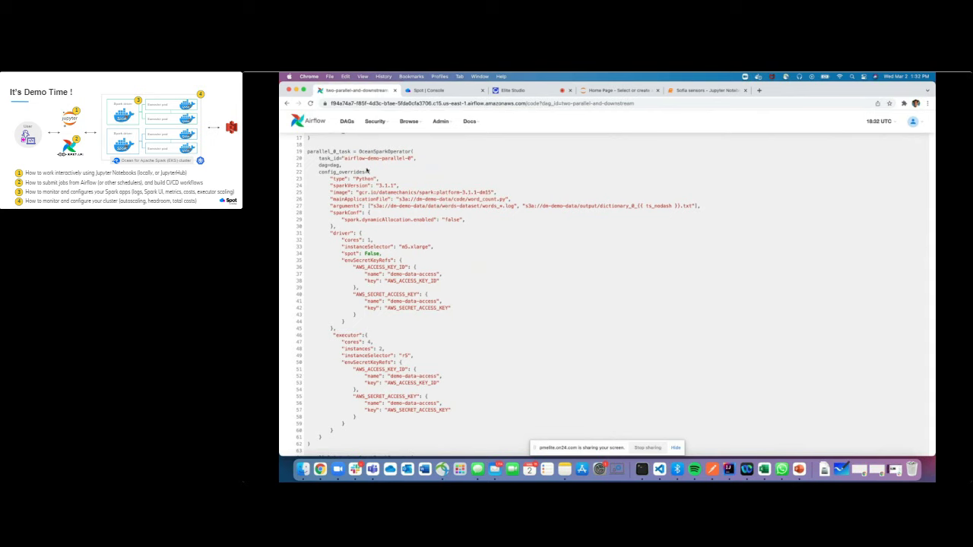
{"action": "left_click_drag", "start_coordinate": [317, 171], "coordinate": [411, 438]}
{"action": "left_click", "coordinate": [571, 249]}
{"action": "left_click", "coordinate": [430, 92]}
{"action": "left_click", "coordinate": [315, 420]}
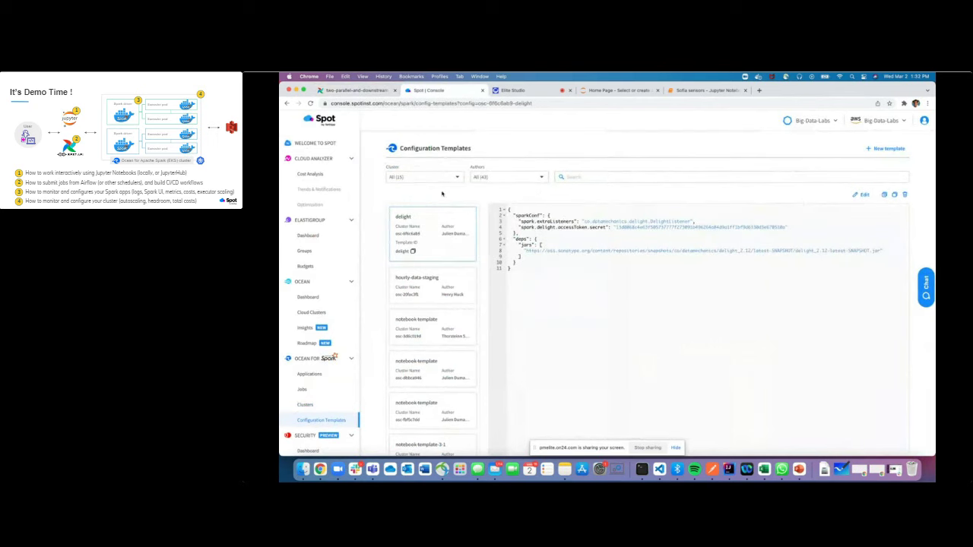
{"action": "left_click", "coordinate": [357, 90]}
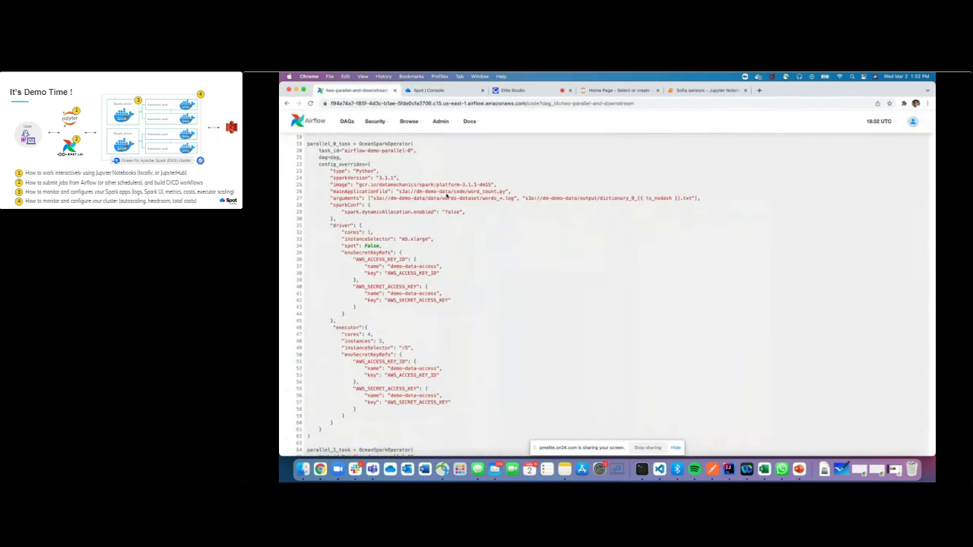
{"action": "triple_click", "coordinate": [526, 192]}
{"action": "left_click", "coordinate": [527, 193]}
{"action": "scroll", "coordinate": [434, 291], "scroll_direction": "down", "scroll_amount": 2}
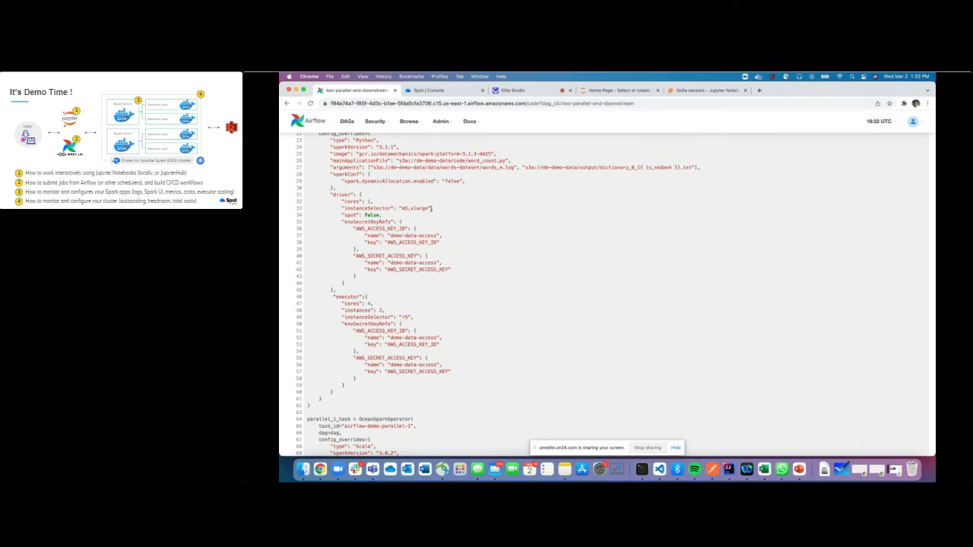
{"action": "triple_click", "coordinate": [433, 208]}
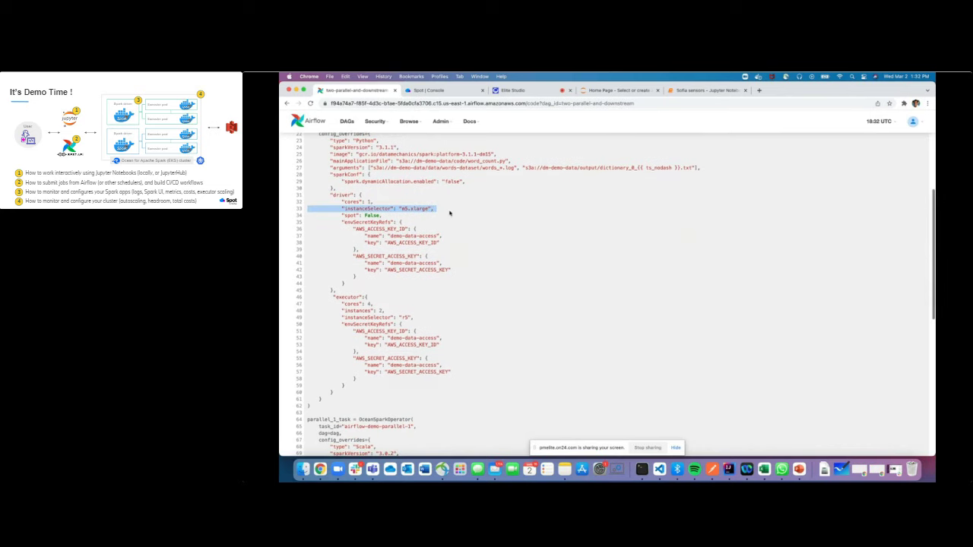
{"action": "scroll", "coordinate": [449, 214], "scroll_direction": "up", "scroll_amount": 2}
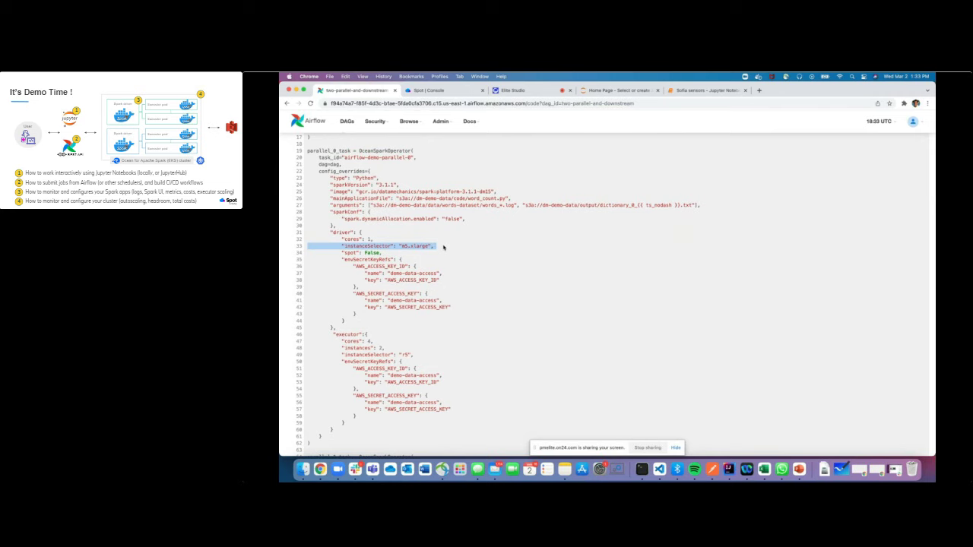
{"action": "left_click", "coordinate": [444, 247]}
{"action": "double_click", "coordinate": [423, 247]}
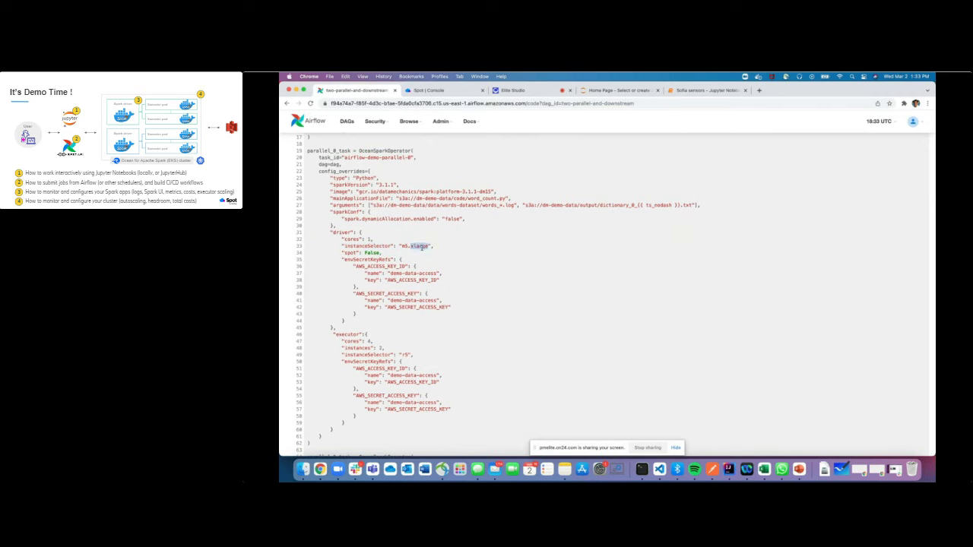
{"action": "scroll", "coordinate": [422, 248], "scroll_direction": "down", "scroll_amount": 2}
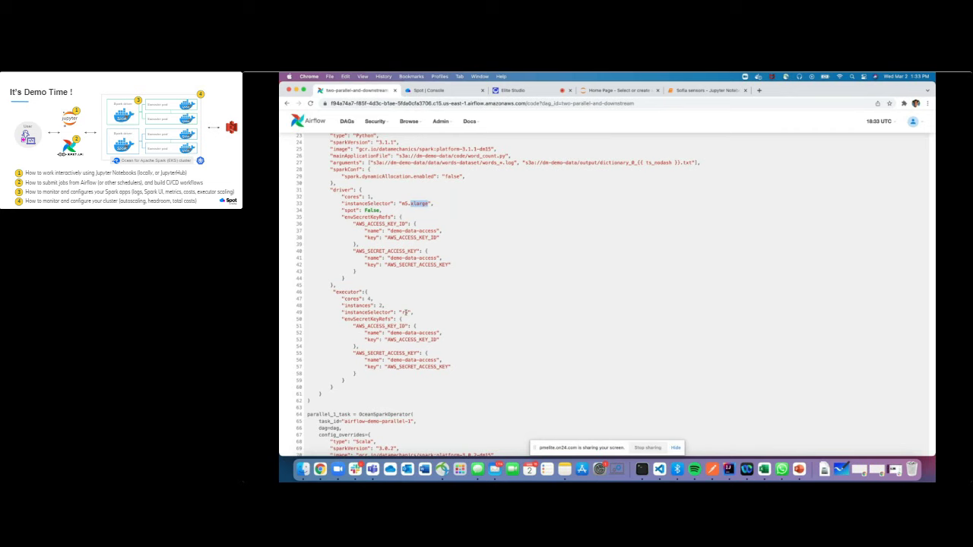
{"action": "double_click", "coordinate": [405, 313]}
{"action": "scroll", "coordinate": [452, 308], "scroll_direction": "down", "scroll_amount": 3}
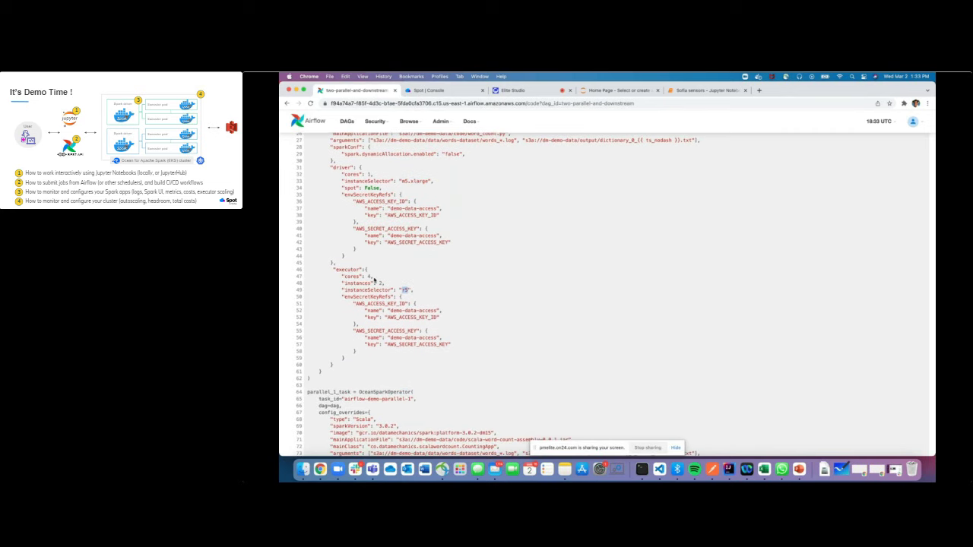
{"action": "triple_click", "coordinate": [374, 283]}
{"action": "left_click", "coordinate": [379, 276]}
{"action": "triple_click", "coordinate": [378, 276]}
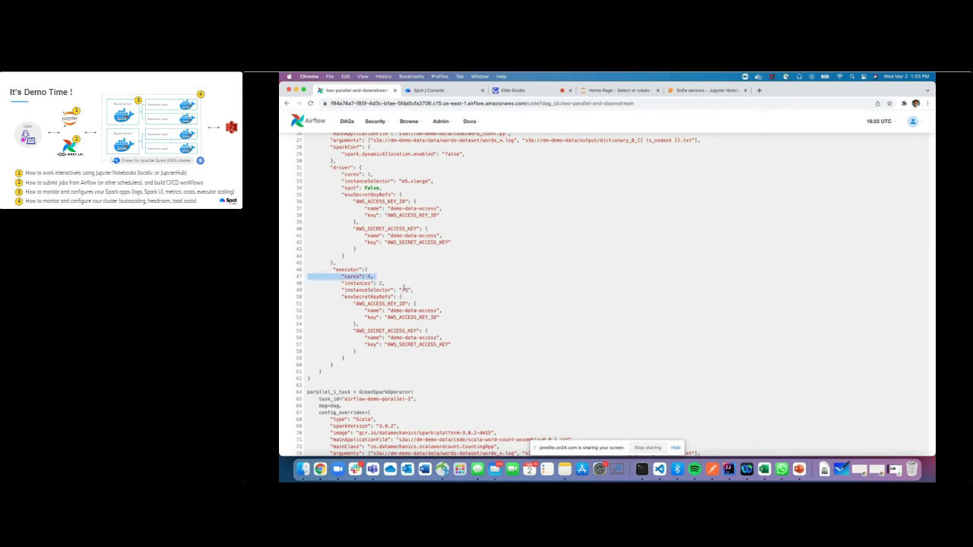
{"action": "left_click", "coordinate": [443, 291]}
{"action": "scroll", "coordinate": [410, 295], "scroll_direction": "down", "scroll_amount": 3}
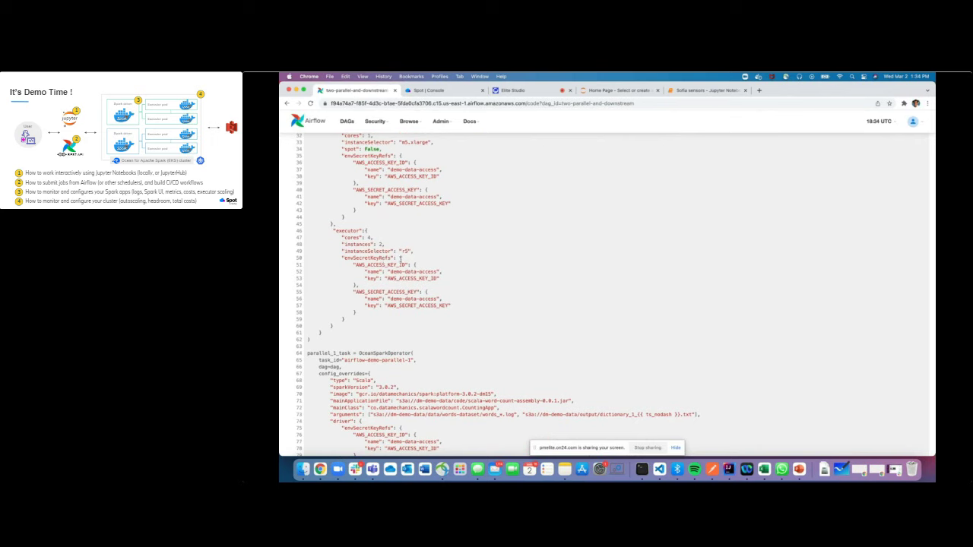
{"action": "scroll", "coordinate": [386, 265], "scroll_direction": "down", "scroll_amount": 15}
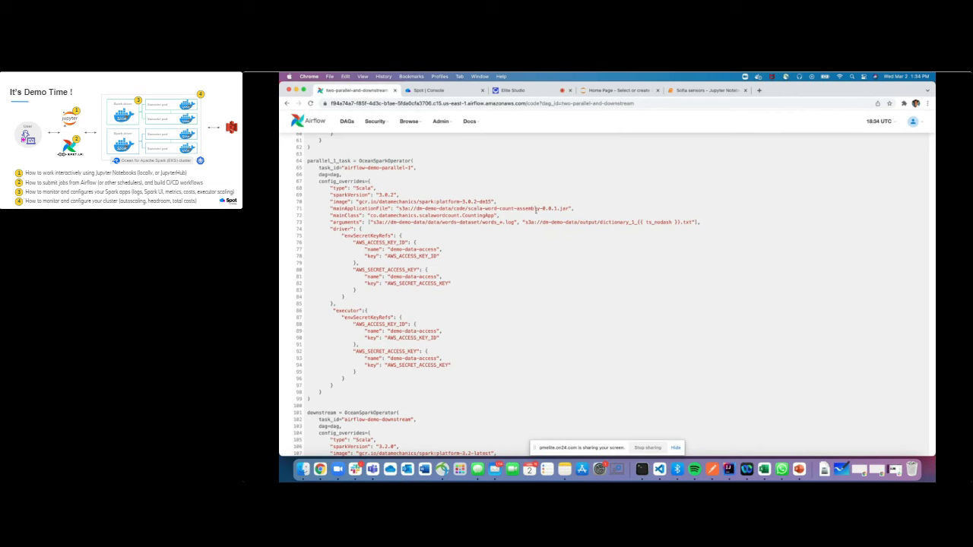
Highlight the Scala jar line and the downstream task's mainClass and mainApplicationFile, then trigger the DAG
{"action": "triple_click", "coordinate": [562, 206]}
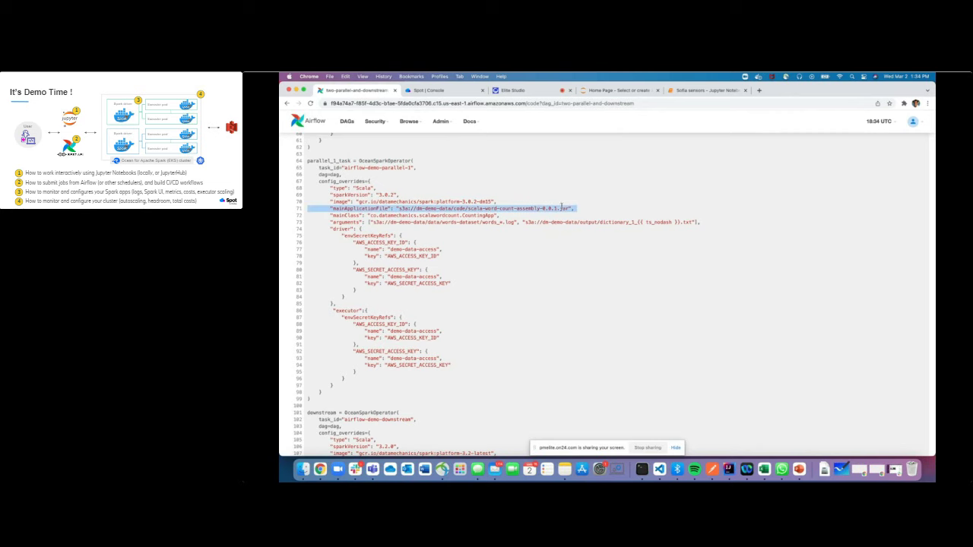
{"action": "scroll", "coordinate": [541, 300], "scroll_direction": "down", "scroll_amount": 3}
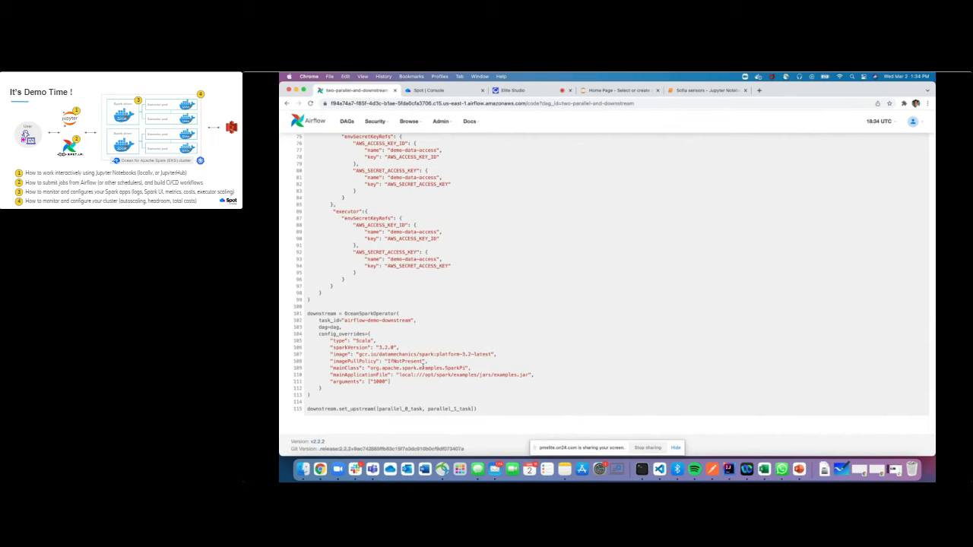
{"action": "triple_click", "coordinate": [423, 367]}
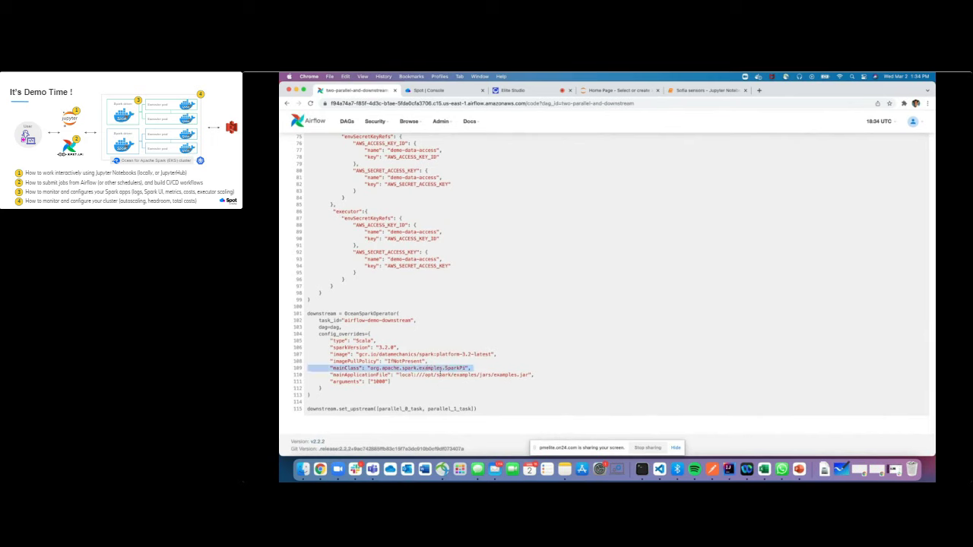
{"action": "triple_click", "coordinate": [439, 375]}
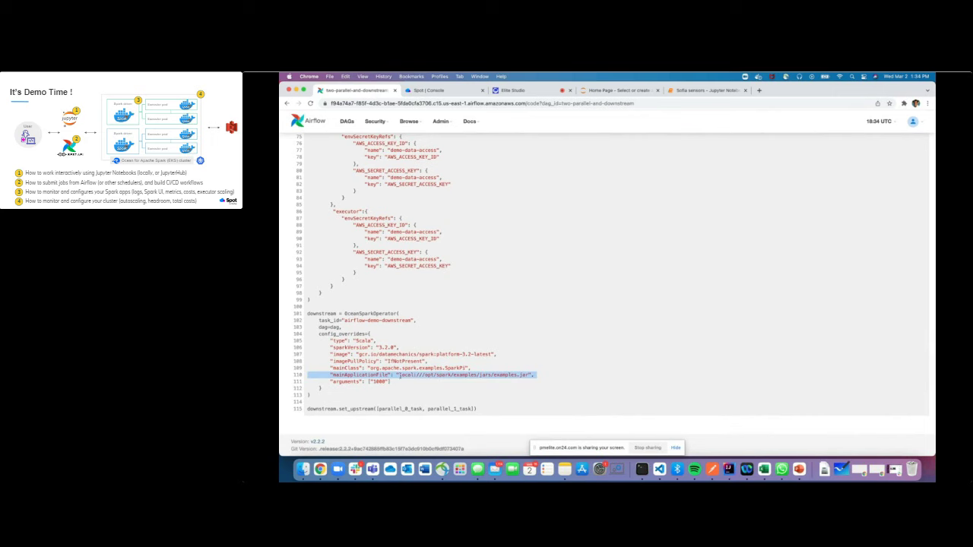
{"action": "double_click", "coordinate": [400, 374]}
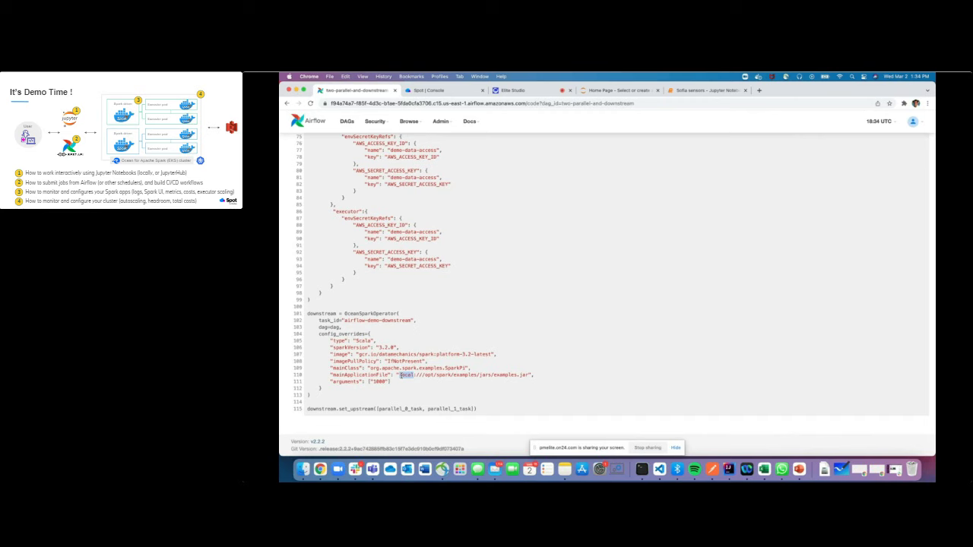
{"action": "scroll", "coordinate": [492, 242], "scroll_direction": "up", "scroll_amount": 15}
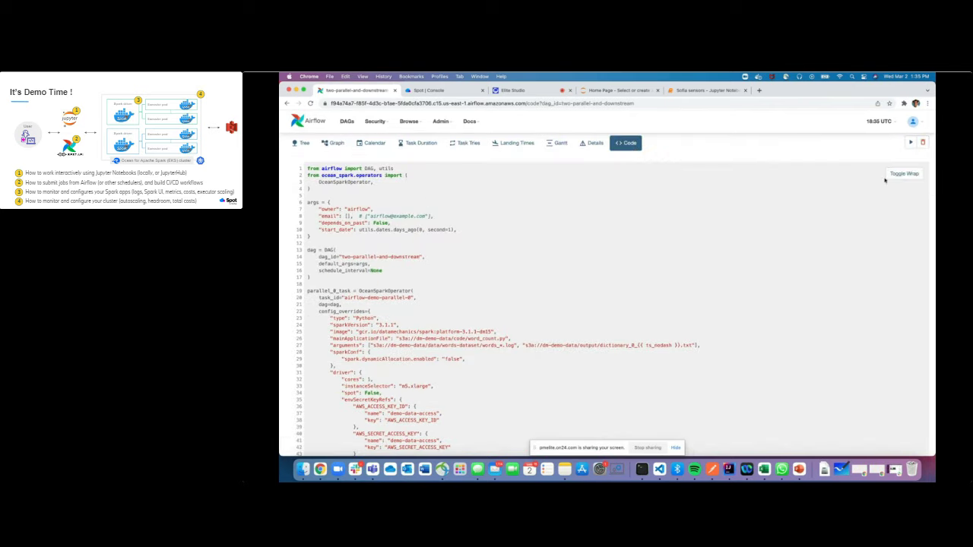
{"action": "left_click", "coordinate": [901, 157]}
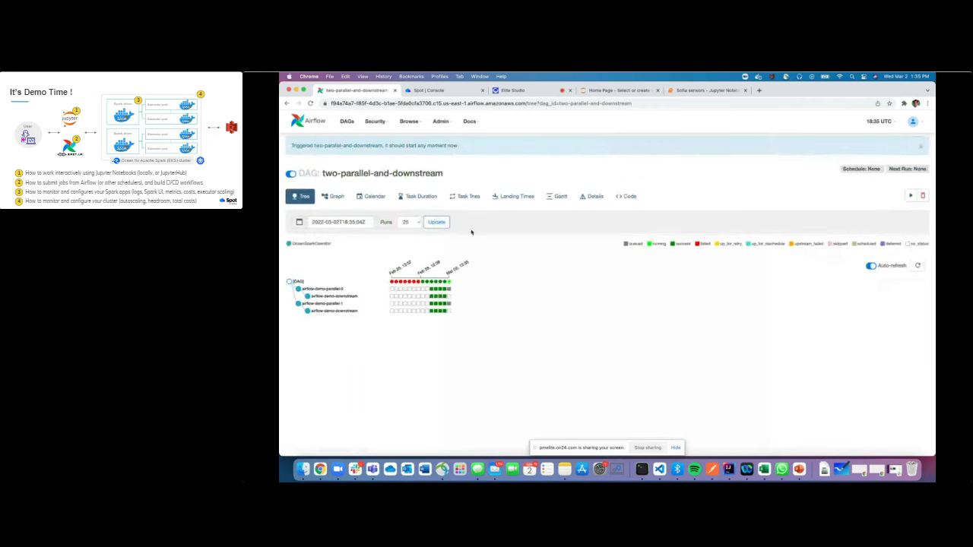
Scroll the Sofia sensors notebook down to its plots and request a kernel shutdown from the Kernel menu
{"action": "left_click", "coordinate": [437, 90]}
{"action": "left_click", "coordinate": [705, 91]}
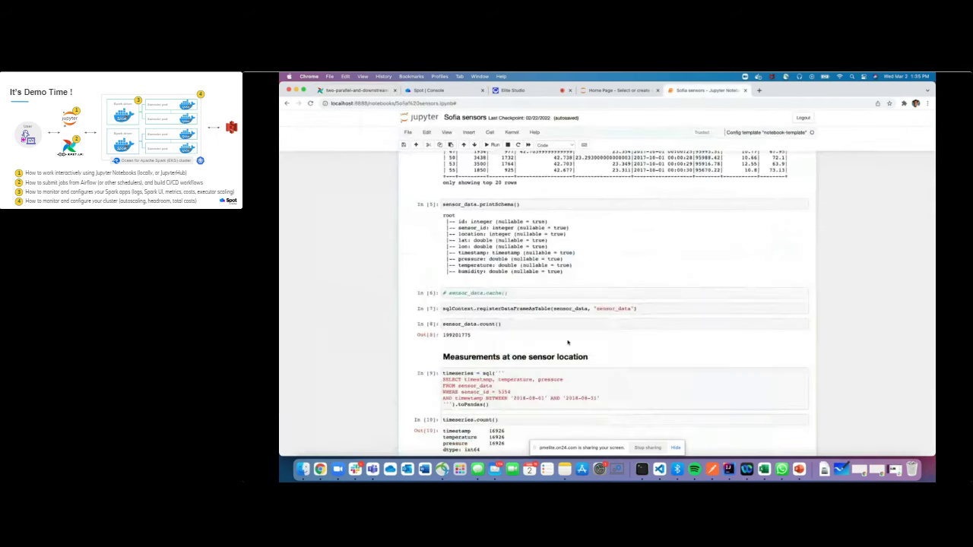
{"action": "scroll", "coordinate": [569, 341], "scroll_direction": "down", "scroll_amount": 8}
{"action": "scroll", "coordinate": [566, 343], "scroll_direction": "down", "scroll_amount": 1}
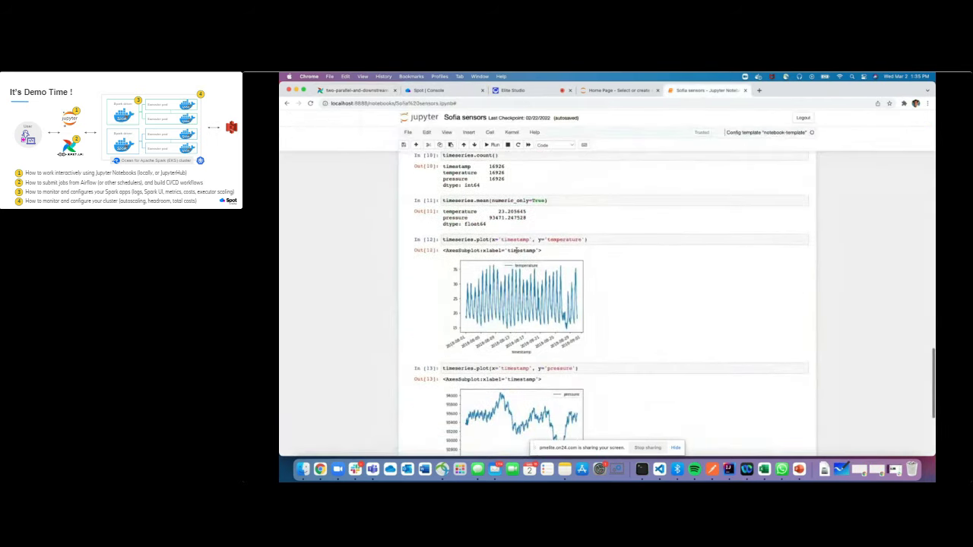
{"action": "scroll", "coordinate": [548, 330], "scroll_direction": "down", "scroll_amount": 2}
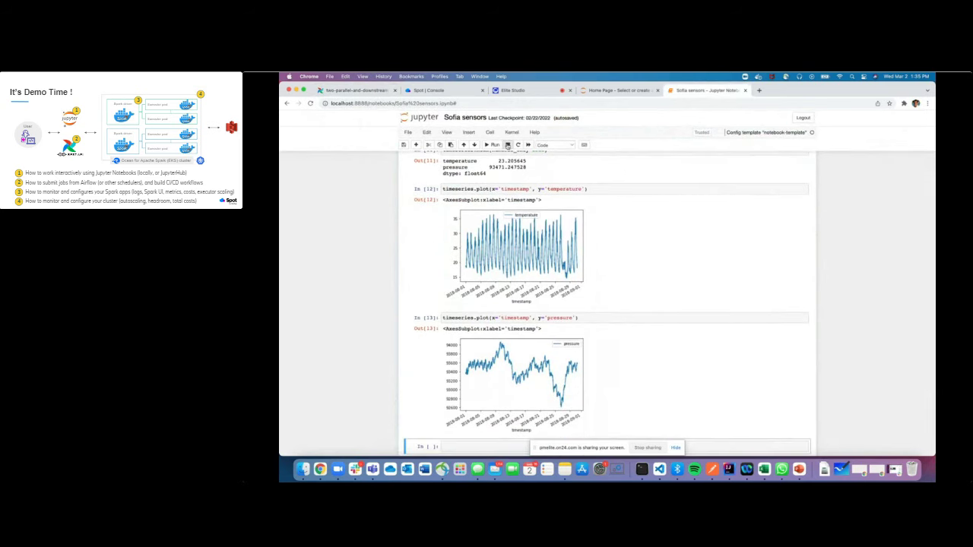
{"action": "left_click", "coordinate": [512, 133]}
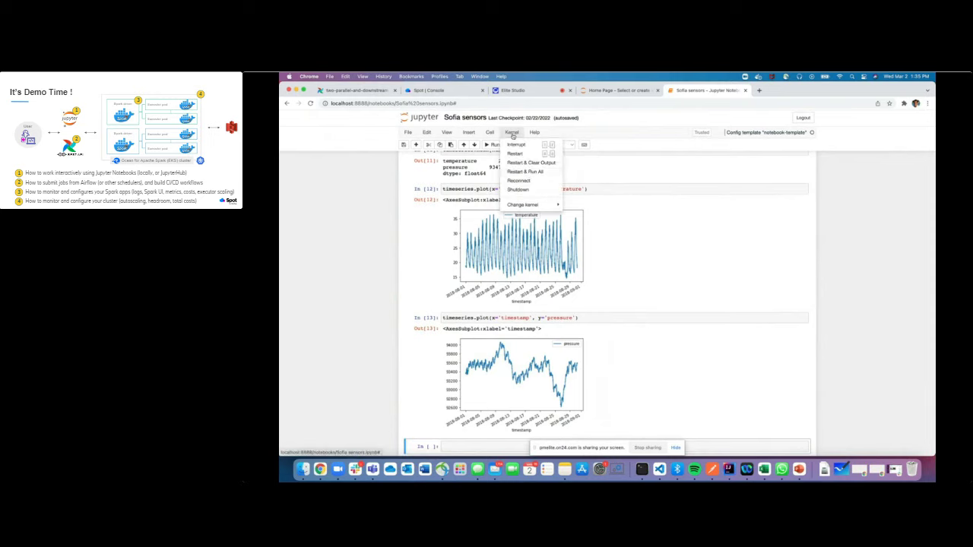
{"action": "left_click", "coordinate": [530, 189]}
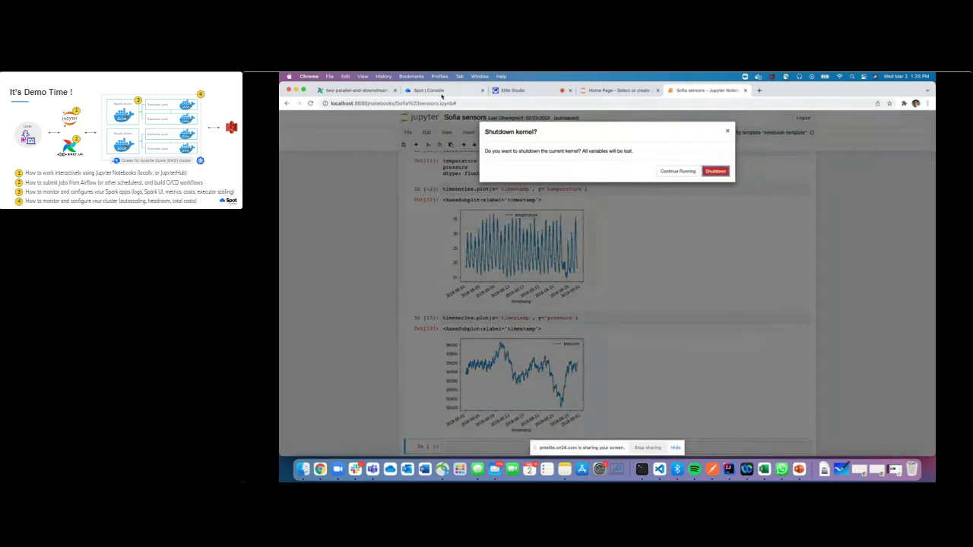
{"action": "left_click", "coordinate": [437, 91]}
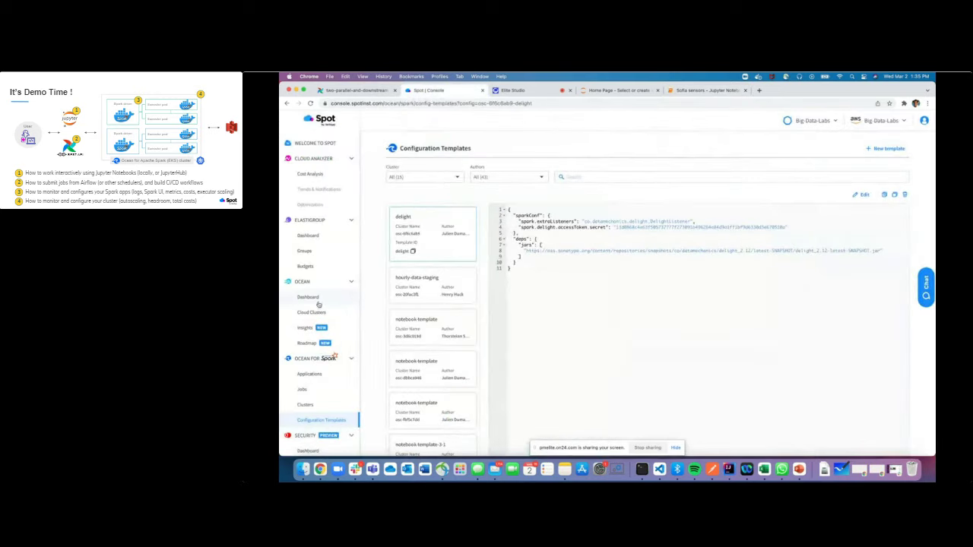
Go to the Ocean for Spark Applications list and select the running airflow-demo-parallel-1-3514e-gabon app
{"action": "left_click", "coordinate": [316, 376]}
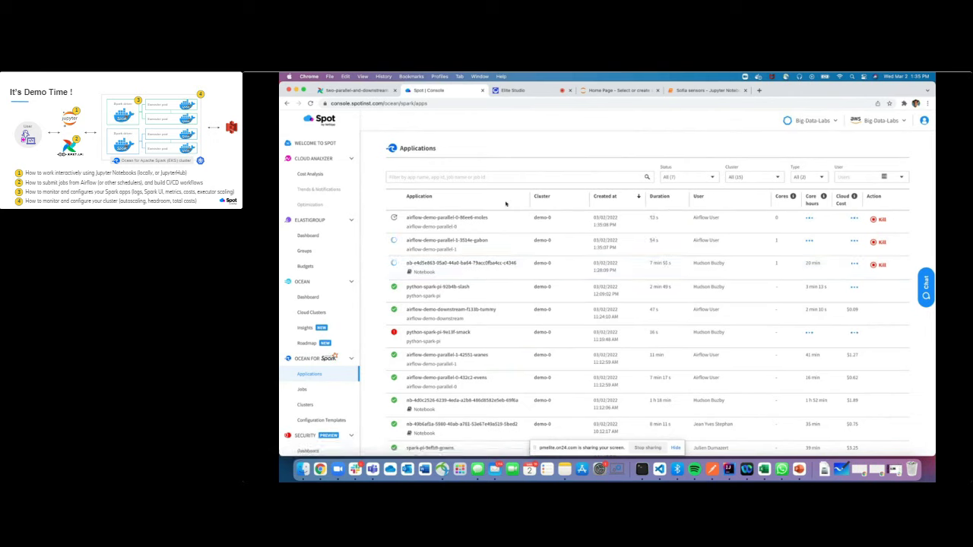
{"action": "left_click", "coordinate": [464, 240]}
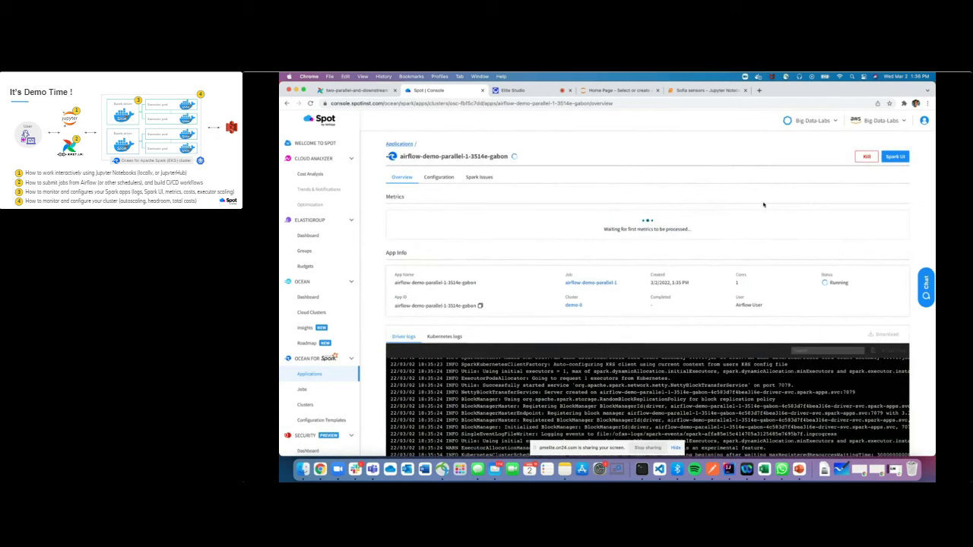
Review airflow-demo-parallel-1-3514e-gabon's driver and Kubernetes logs, then launch its Spark UI
{"action": "scroll", "coordinate": [665, 317], "scroll_direction": "down", "scroll_amount": 5}
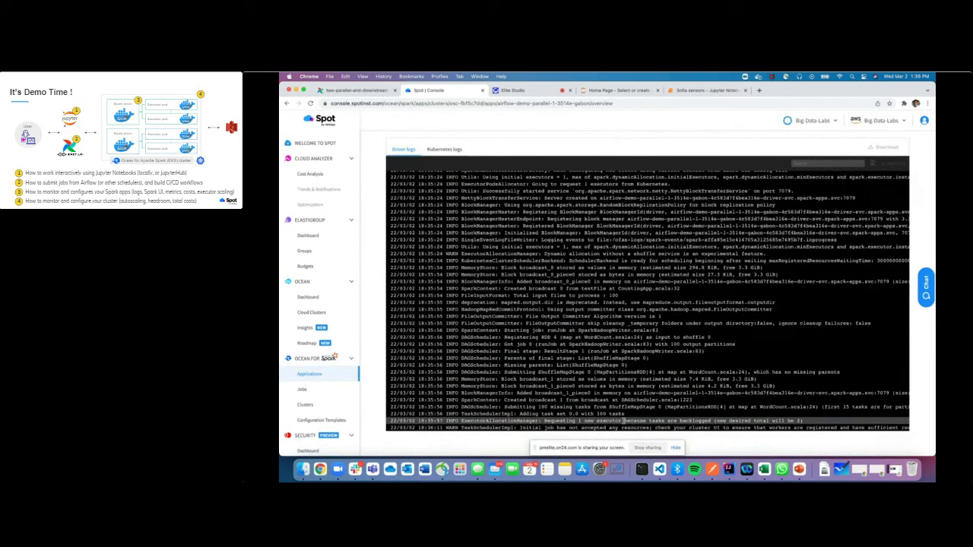
{"action": "left_click", "coordinate": [445, 149]}
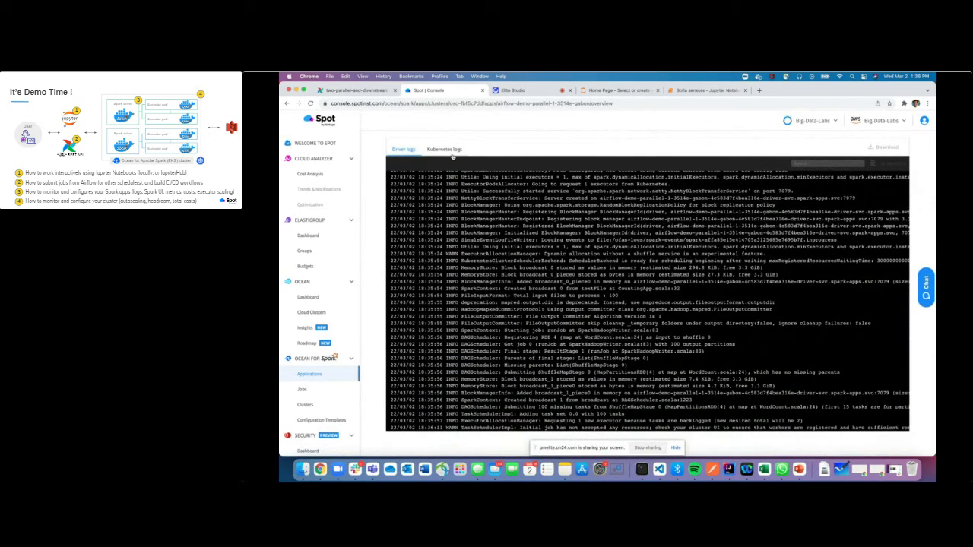
{"action": "scroll", "coordinate": [653, 289], "scroll_direction": "up", "scroll_amount": 5}
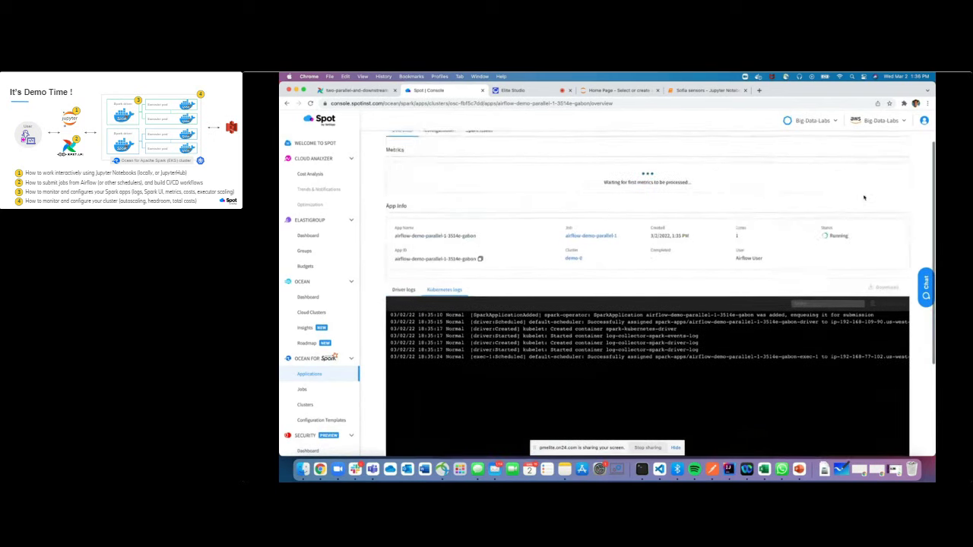
{"action": "left_click", "coordinate": [895, 156]}
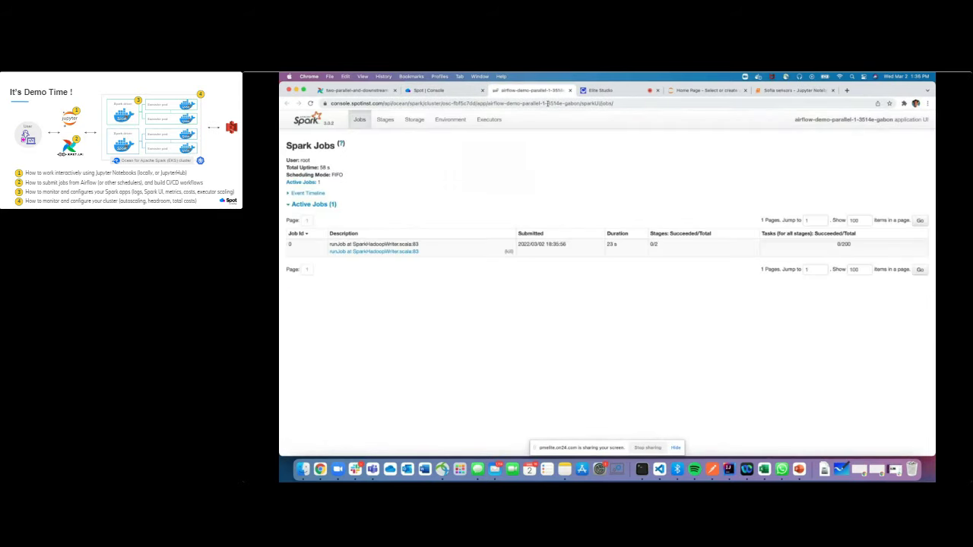
Look over the Spark UI's Executors page, then return to its Jobs list
{"action": "left_click", "coordinate": [493, 124]}
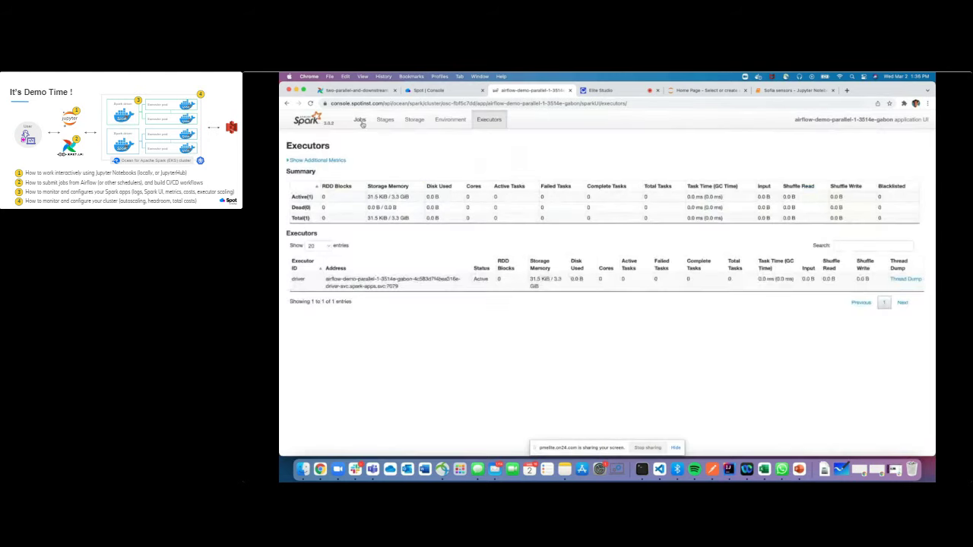
{"action": "left_click", "coordinate": [360, 121]}
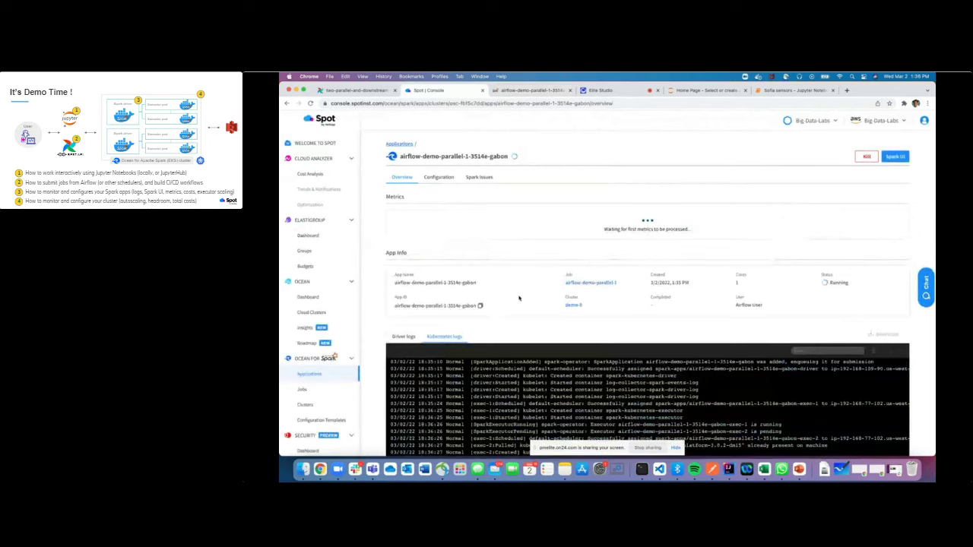
Follow the new executor events in the Kubernetes logs, then move to the desktop holding the justfile
{"action": "scroll", "coordinate": [519, 298], "scroll_direction": "down", "scroll_amount": 2}
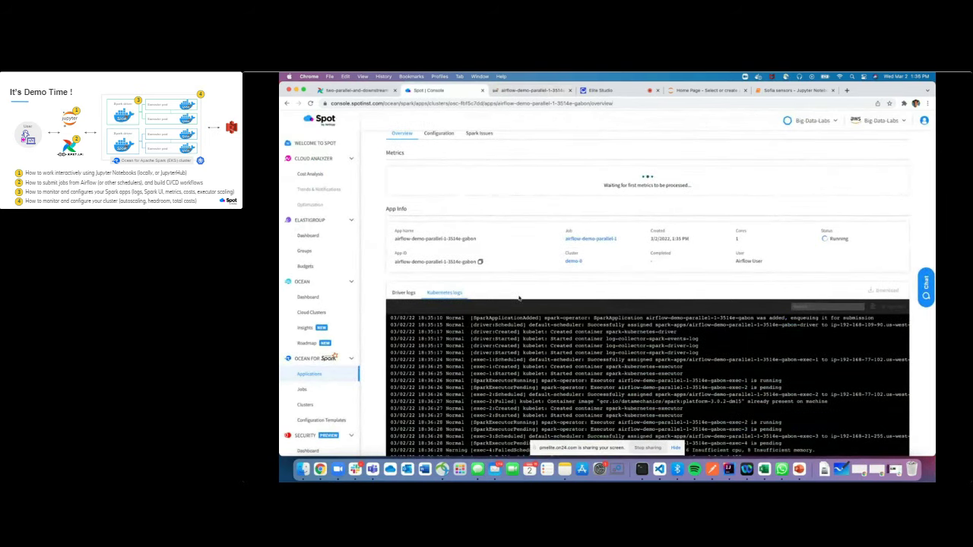
{"action": "key", "text": "ctrl+Right"}
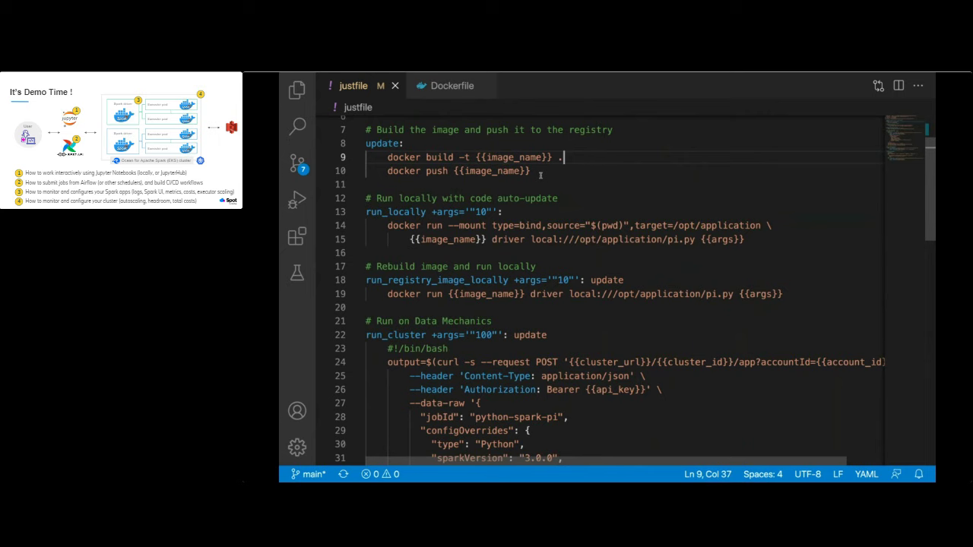
{"action": "key", "text": "ctrl+Tab"}
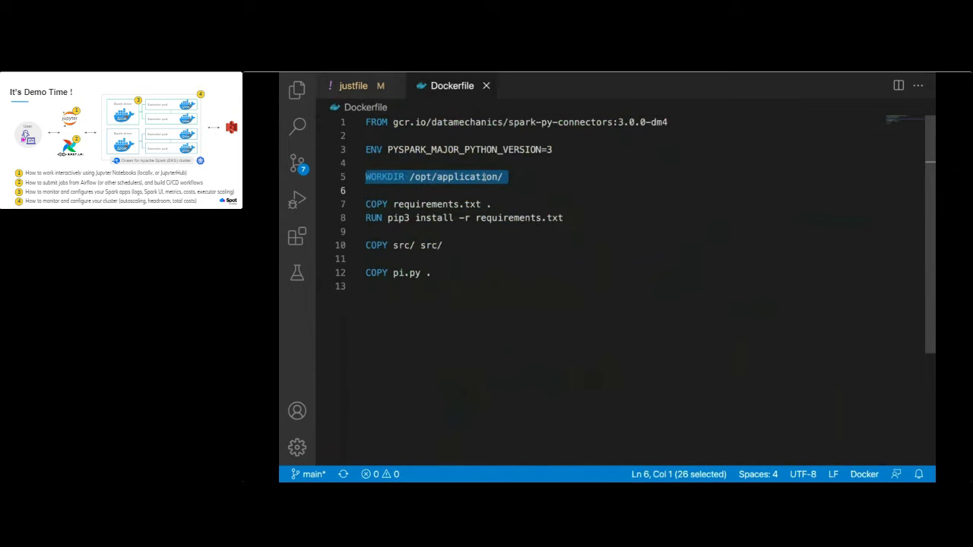
{"action": "left_click", "coordinate": [671, 122]}
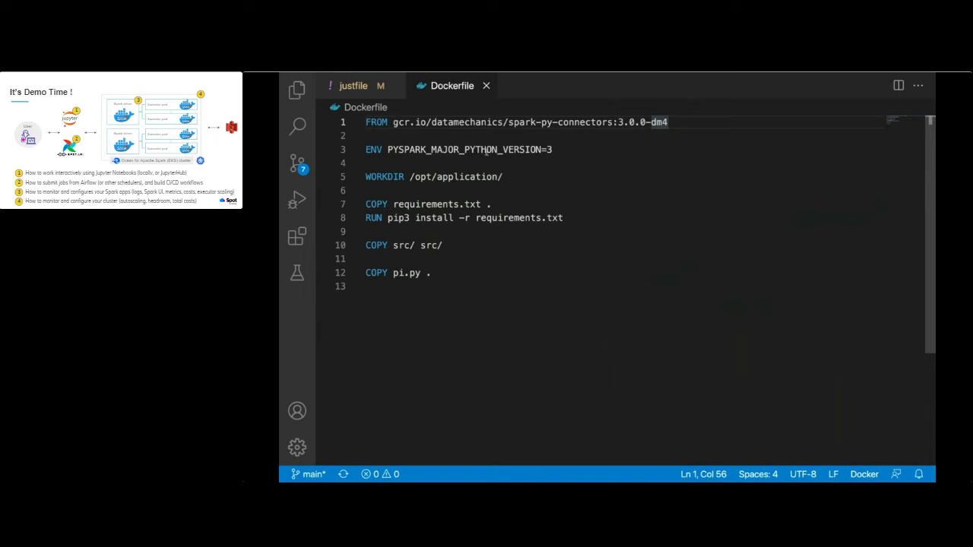
{"action": "left_click", "coordinate": [351, 86]}
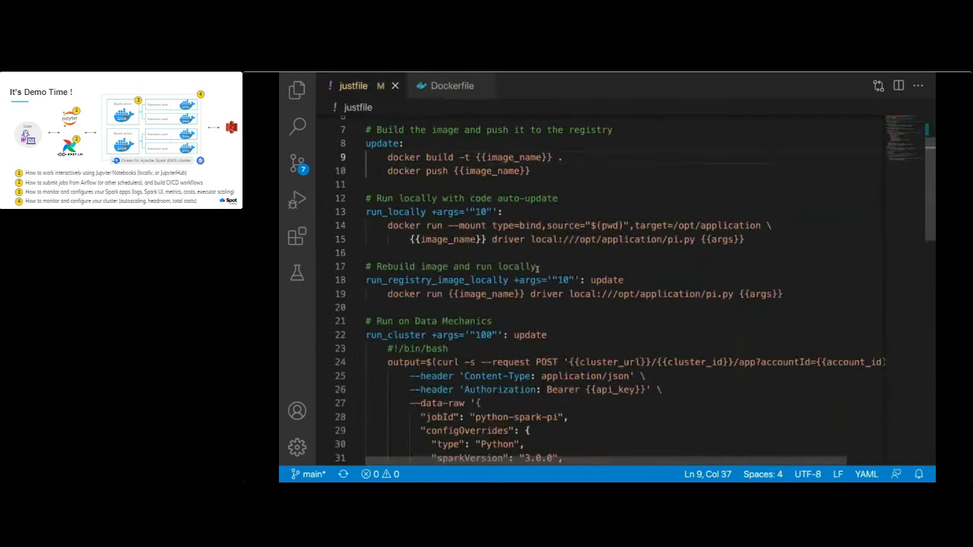
Scroll the justfile to the run_cluster recipe and highlight where api_key is used
{"action": "scroll", "coordinate": [538, 268], "scroll_direction": "down", "scroll_amount": 5}
{"action": "scroll", "coordinate": [537, 269], "scroll_direction": "up", "scroll_amount": 2}
{"action": "scroll", "coordinate": [536, 268], "scroll_direction": "down", "scroll_amount": 1}
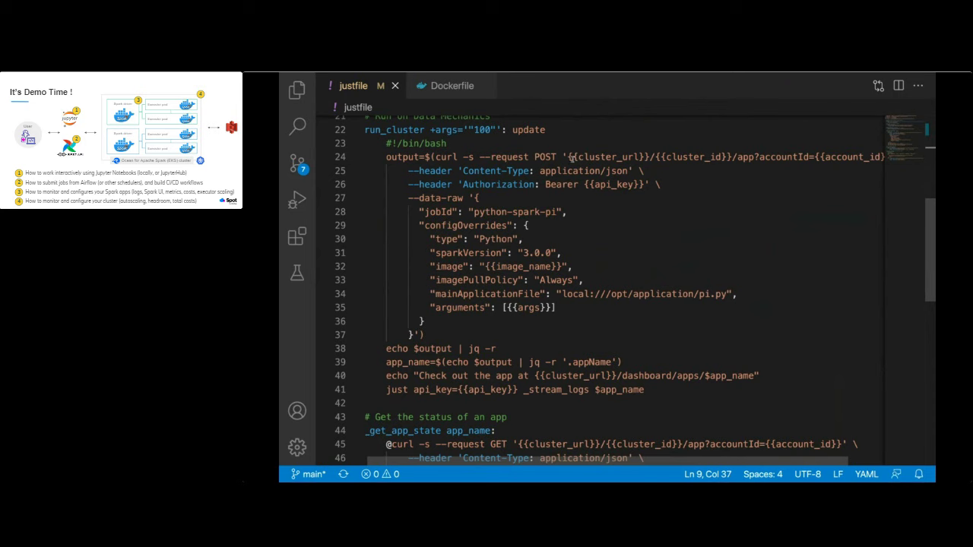
{"action": "scroll", "coordinate": [534, 133], "scroll_direction": "up", "scroll_amount": 5}
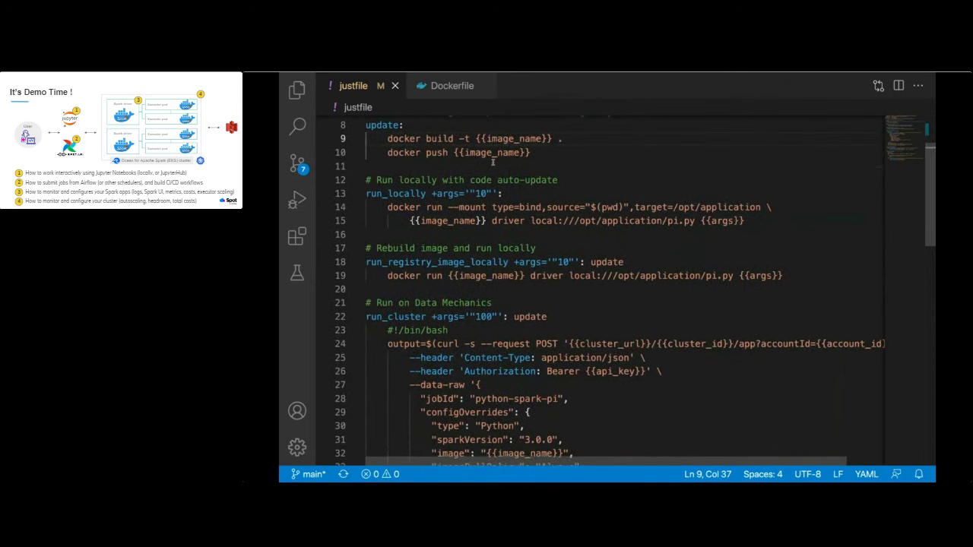
{"action": "scroll", "coordinate": [558, 192], "scroll_direction": "down", "scroll_amount": 4}
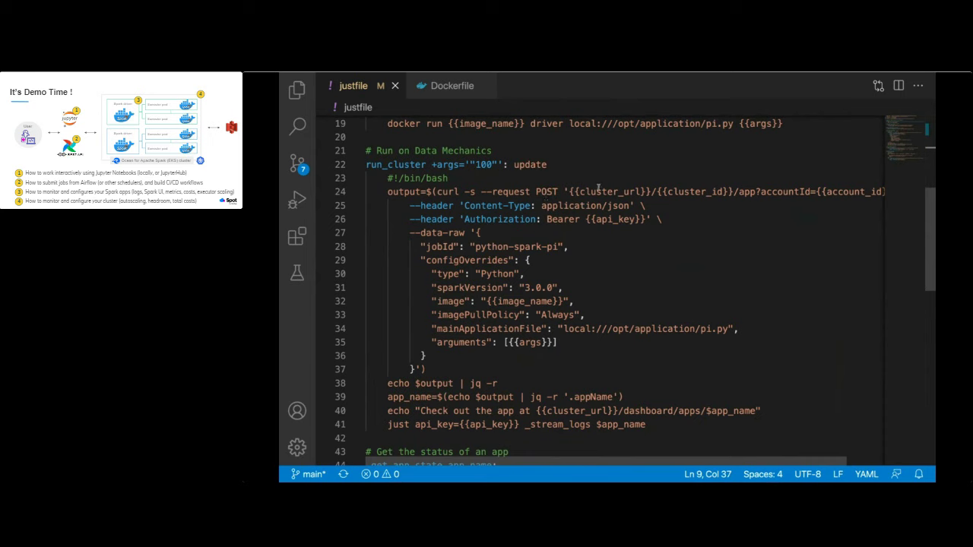
{"action": "scroll", "coordinate": [773, 191], "scroll_direction": "right", "scroll_amount": 2}
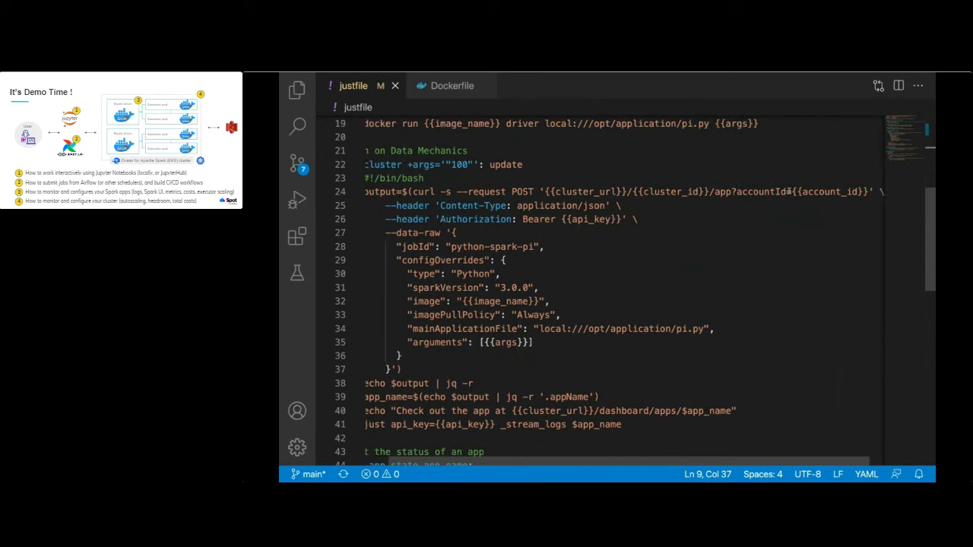
{"action": "double_click", "coordinate": [587, 219]}
{"action": "scroll", "coordinate": [597, 243], "scroll_direction": "left", "scroll_amount": 2}
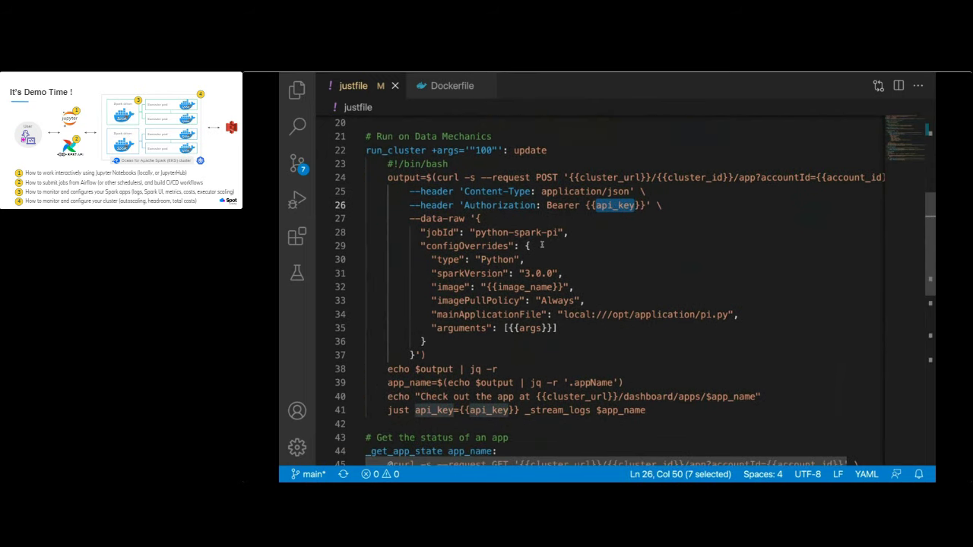
Highlight the Python job type, sparkVersion, image and mainApplicationFile lines, then run just run_cluster in the terminal
{"action": "double_click", "coordinate": [500, 259]}
{"action": "left_click", "coordinate": [564, 273], "text": "shift"}
{"action": "left_click", "coordinate": [564, 273]}
{"action": "triple_click", "coordinate": [564, 273]}
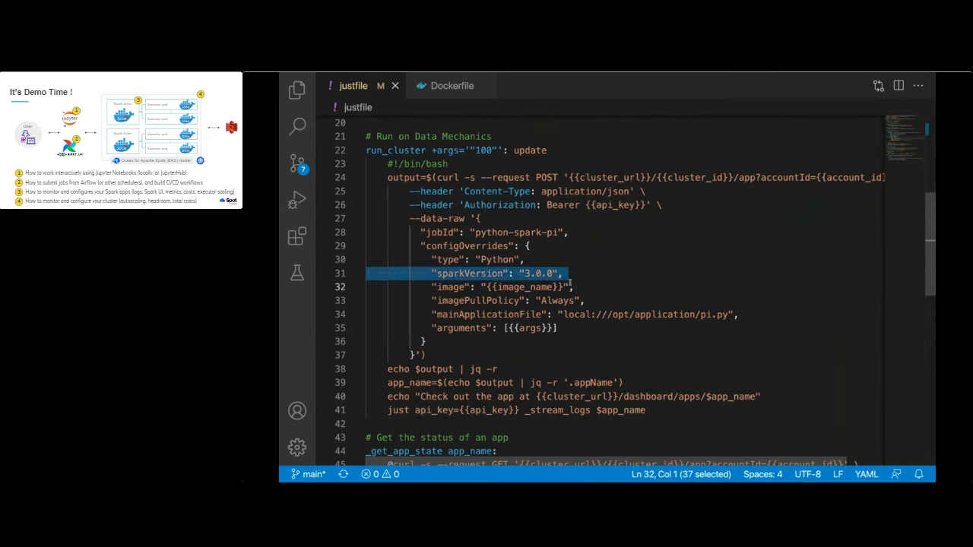
{"action": "triple_click", "coordinate": [569, 283]}
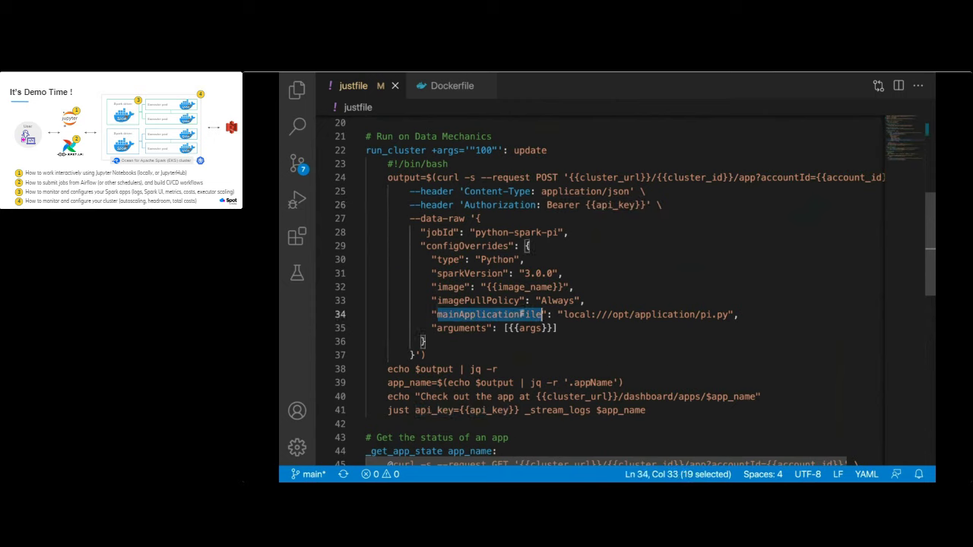
{"action": "triple_click", "coordinate": [521, 314]}
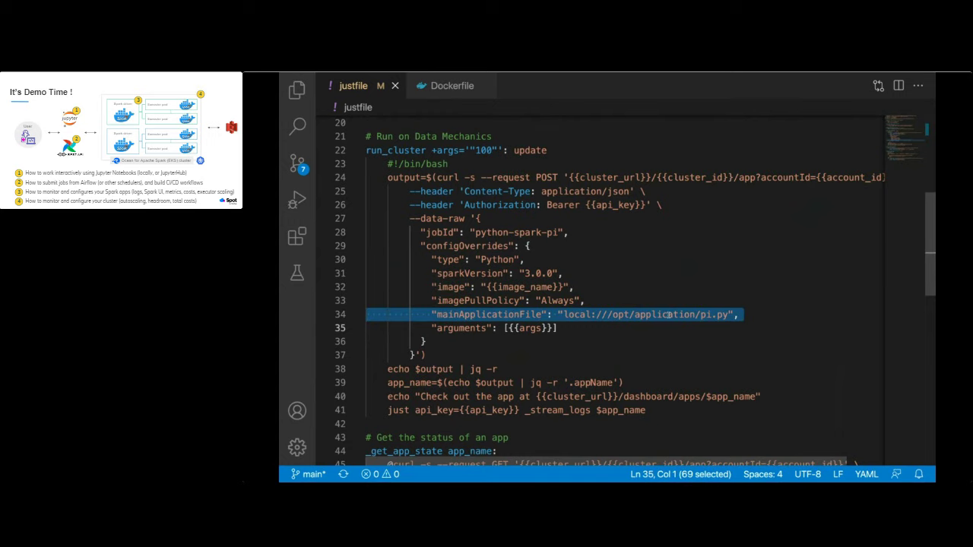
{"action": "key", "text": "ctrl+Left"}
{"action": "key", "text": "Return"}
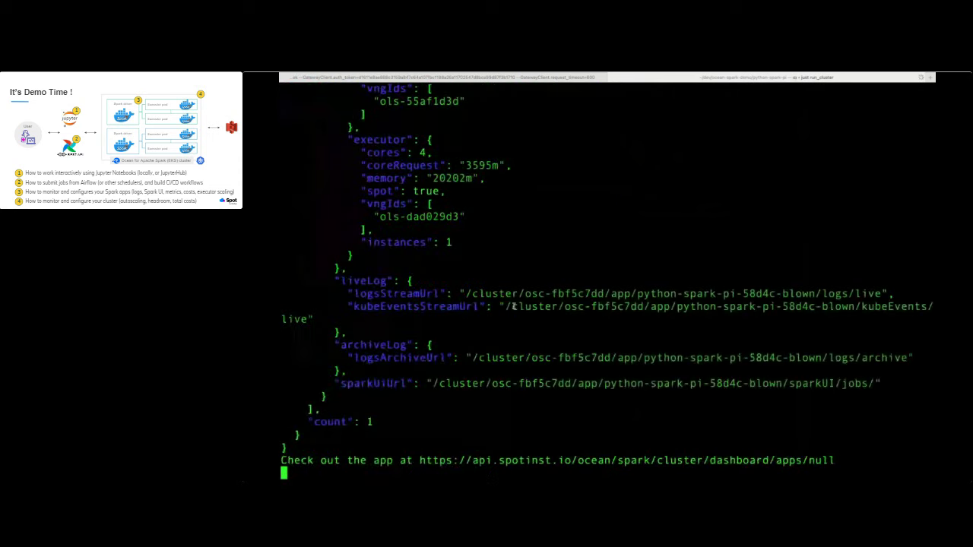
Review the PENDING python-spark-pi JSON response, then go back to the two-parallel-and-downstream Airflow DAG in Chrome
{"action": "scroll", "coordinate": [513, 306], "scroll_direction": "up", "scroll_amount": 15}
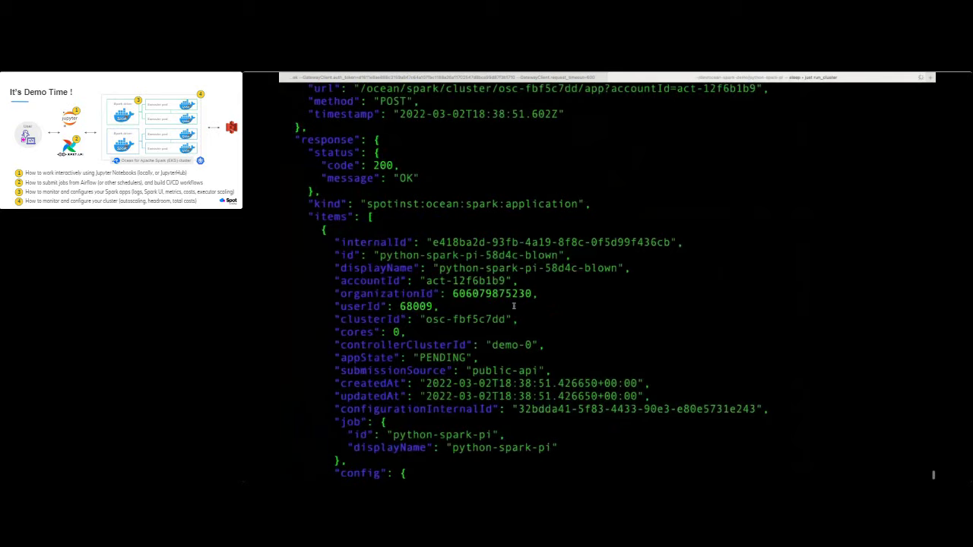
{"action": "scroll", "coordinate": [513, 306], "scroll_direction": "down", "scroll_amount": 3}
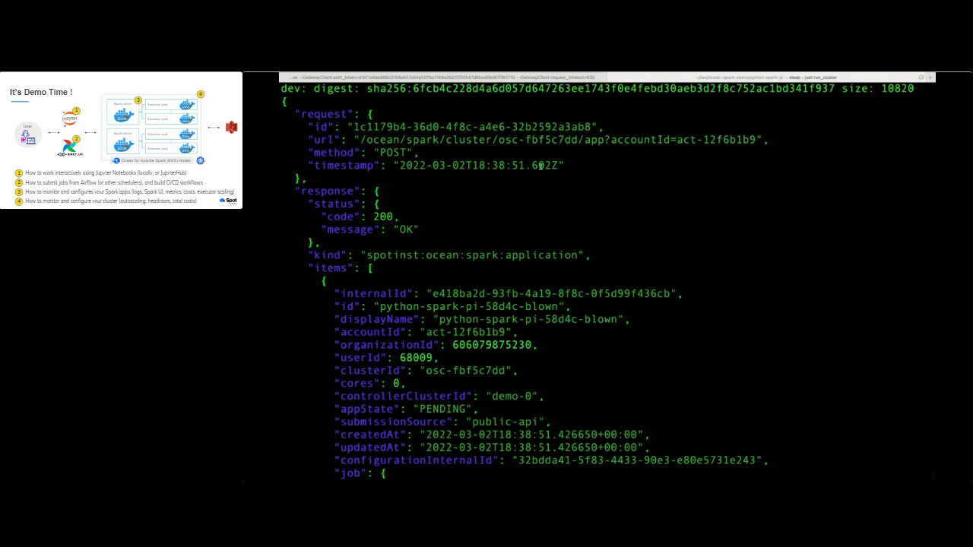
{"action": "scroll", "coordinate": [499, 281], "scroll_direction": "down", "scroll_amount": 5}
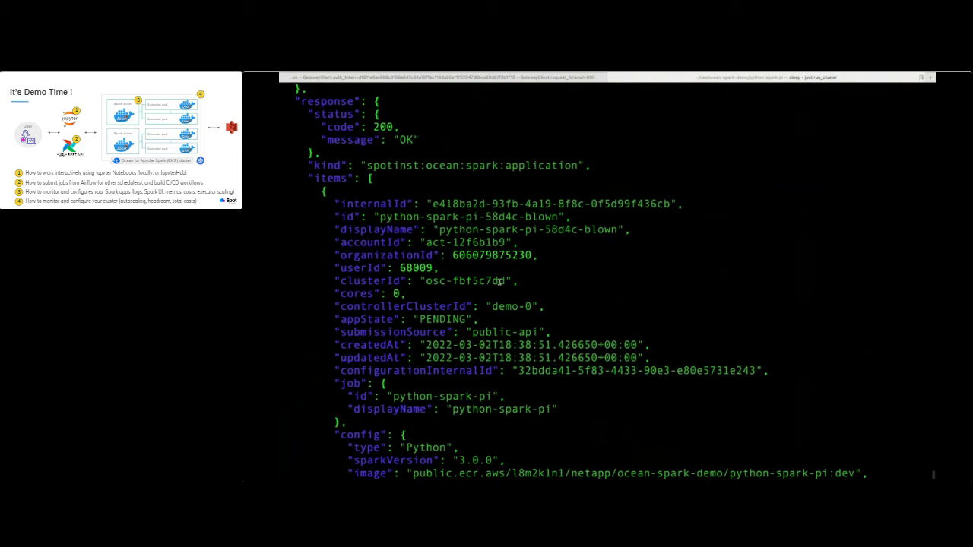
{"action": "scroll", "coordinate": [499, 282], "scroll_direction": "down", "scroll_amount": 8}
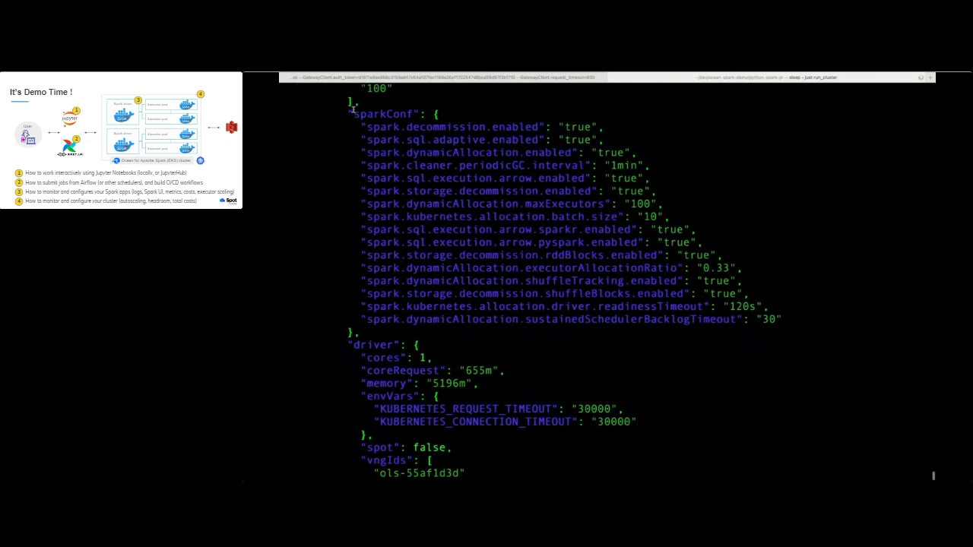
{"action": "key", "text": "super+Tab"}
{"action": "left_click", "coordinate": [357, 90]}
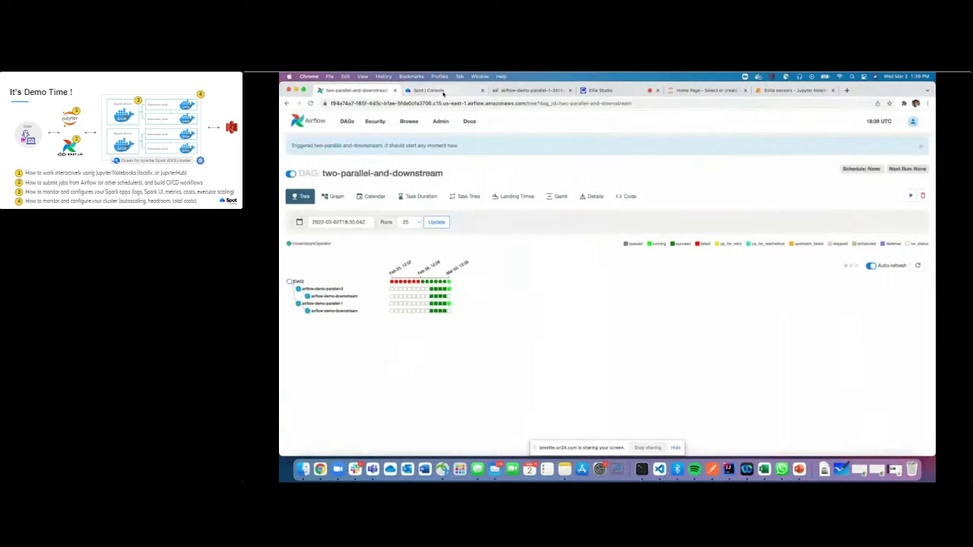
Find python-spark-pi among Spot Console's running applications, then show the Jobs list
{"action": "left_click", "coordinate": [428, 90]}
{"action": "left_click", "coordinate": [322, 371]}
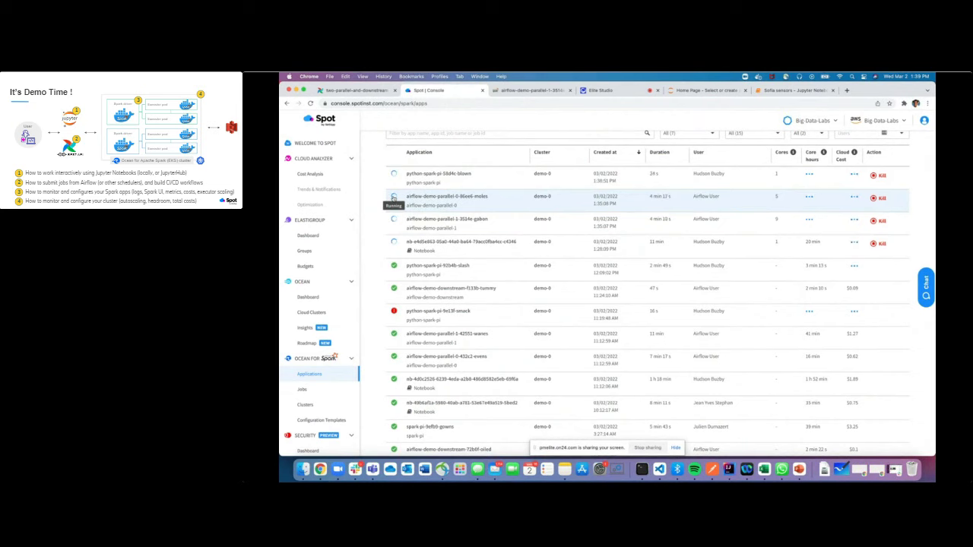
{"action": "left_click", "coordinate": [317, 389]}
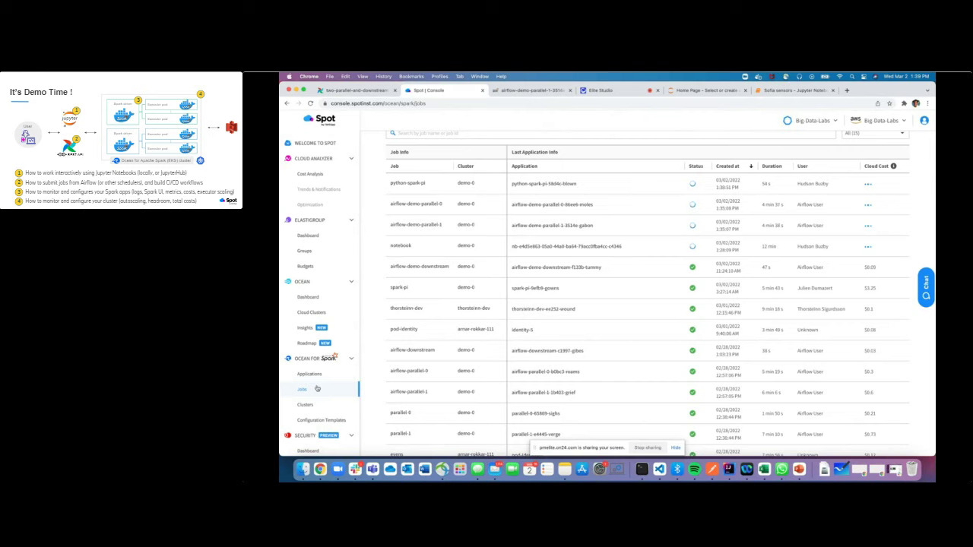
Open the hourly-reporting-update job from the jobs table to see its $0.83 median cost
{"action": "scroll", "coordinate": [412, 337], "scroll_direction": "down", "scroll_amount": 2}
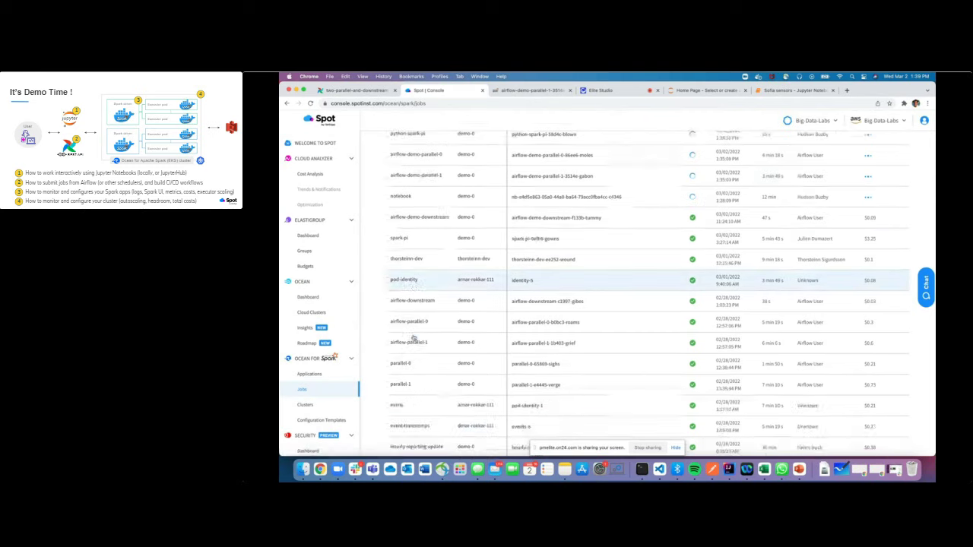
{"action": "scroll", "coordinate": [413, 338], "scroll_direction": "down", "scroll_amount": 4}
{"action": "left_click", "coordinate": [413, 355]}
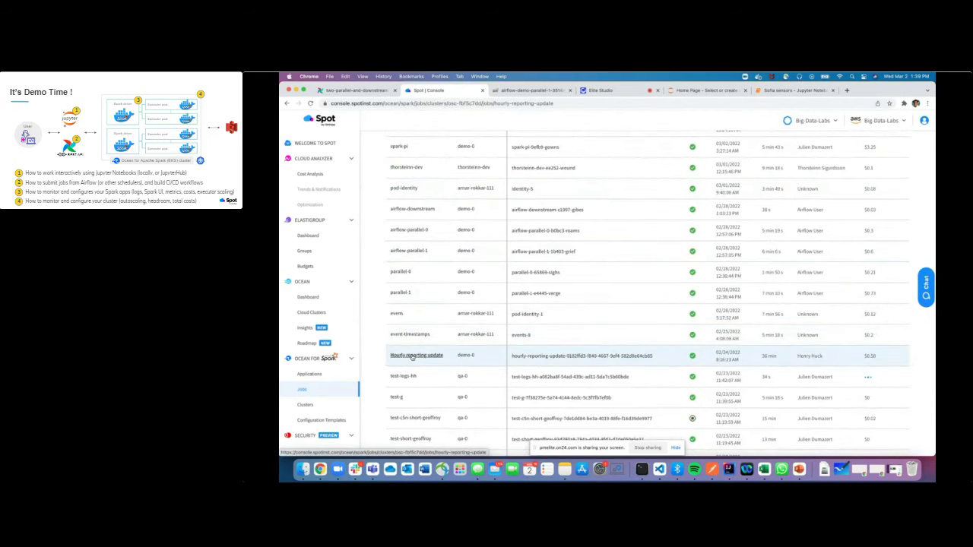
{"action": "scroll", "coordinate": [510, 257], "scroll_direction": "down", "scroll_amount": 1}
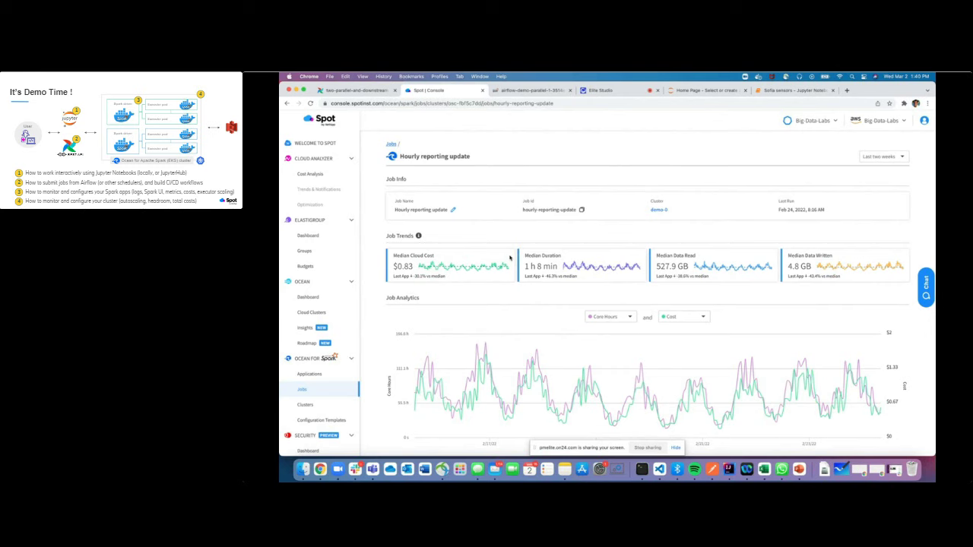
Change the Job Analytics chart metrics from core hours and cost to Data Written and Duration
{"action": "scroll", "coordinate": [510, 258], "scroll_direction": "down", "scroll_amount": 2}
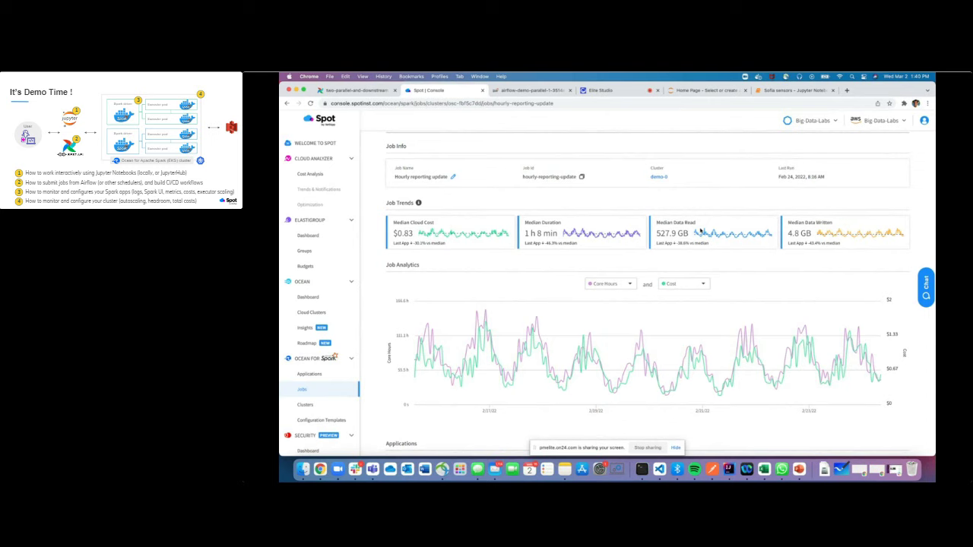
{"action": "scroll", "coordinate": [837, 235], "scroll_direction": "down", "scroll_amount": 1}
{"action": "left_click", "coordinate": [620, 248]}
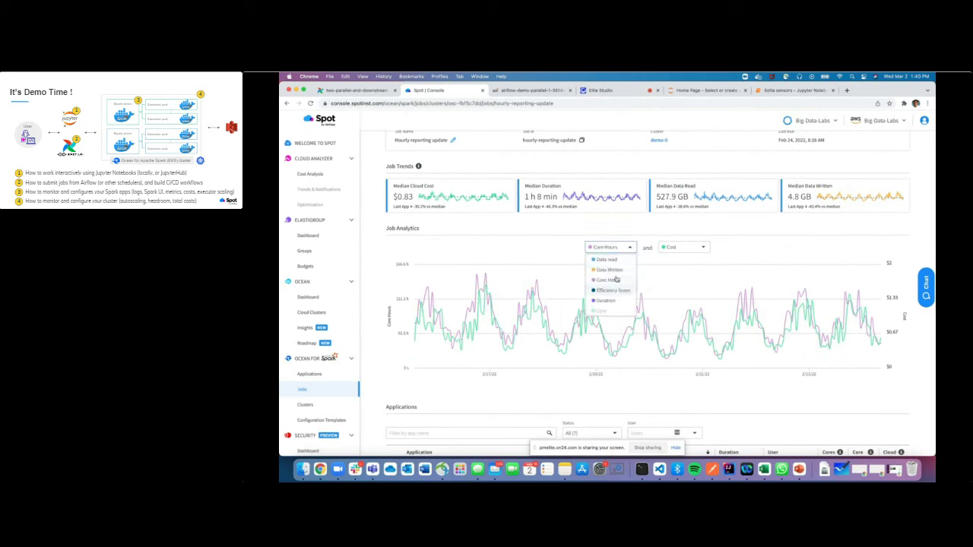
{"action": "left_click", "coordinate": [620, 270]}
{"action": "left_click", "coordinate": [684, 247]}
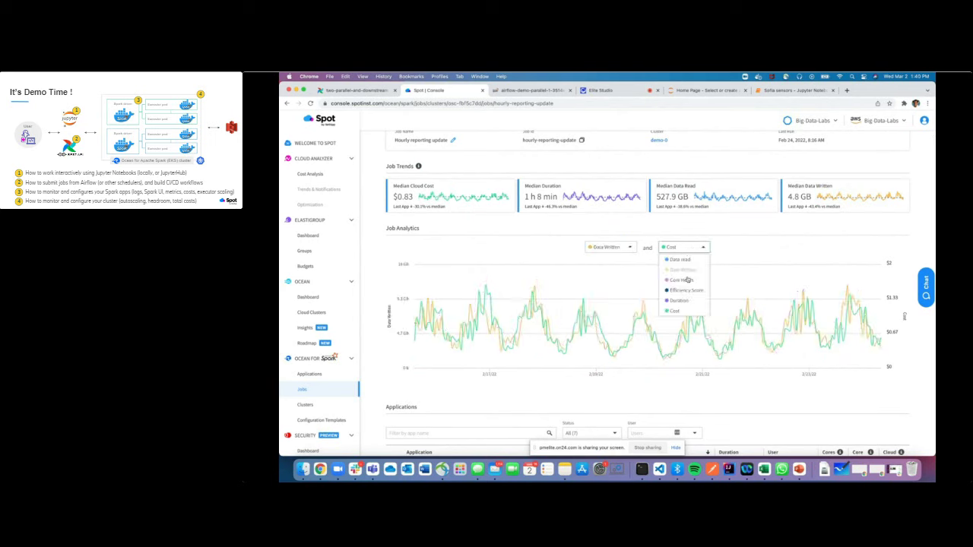
{"action": "left_click", "coordinate": [684, 301]}
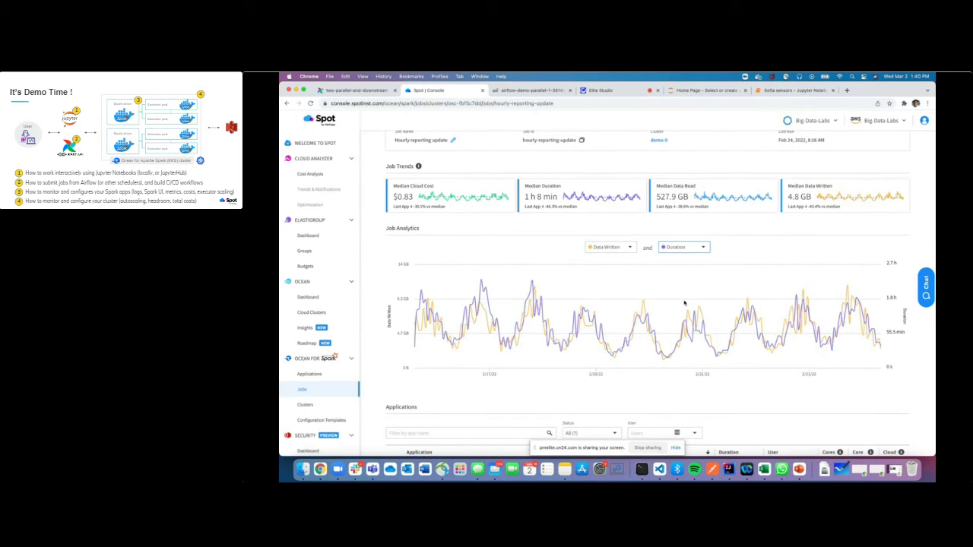
{"action": "scroll", "coordinate": [684, 303], "scroll_direction": "down", "scroll_amount": 5}
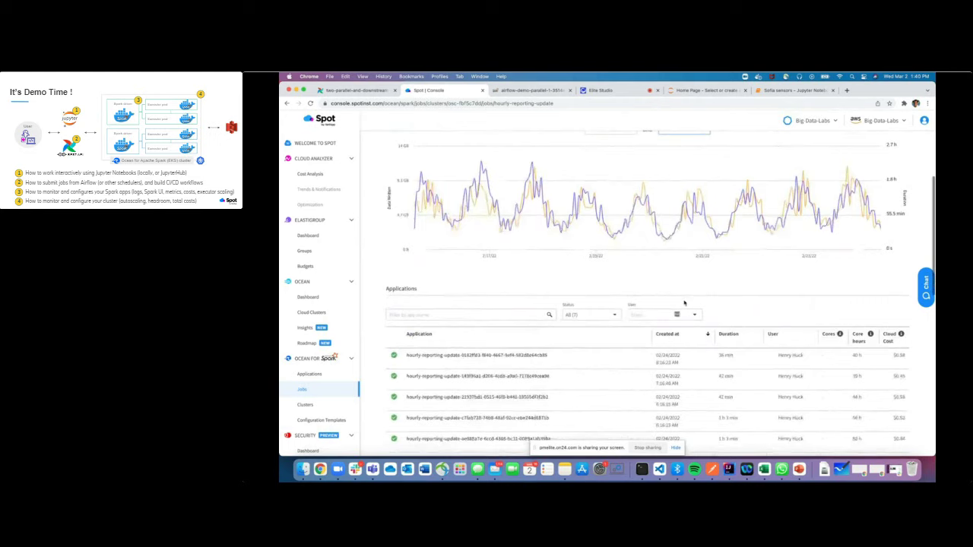